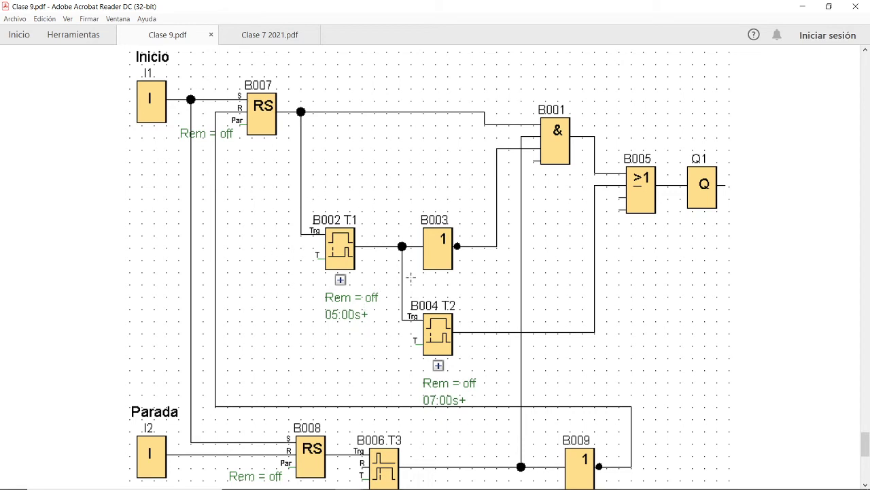
# Review the timed lamp exercise statement and its reference block diagram in the PDF, from the Inicio input to the Parada branch
pyautogui.moveTo(867, 456); pyautogui.dragTo(866, 460)
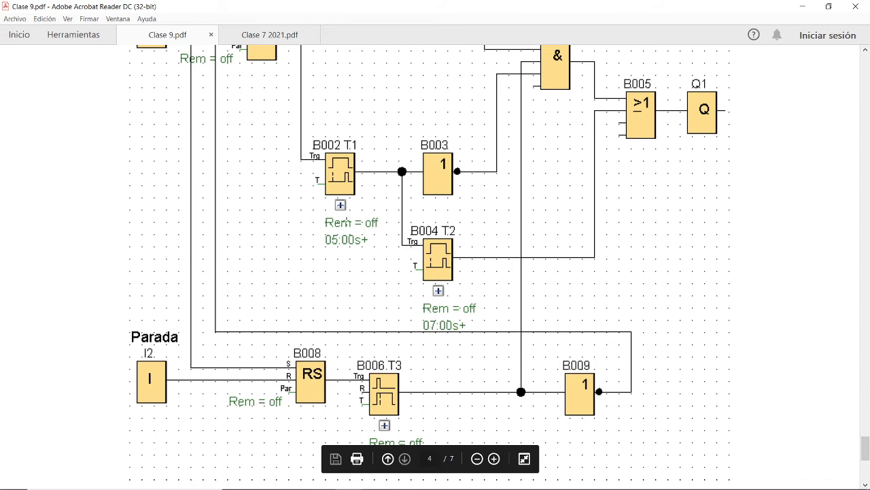
pyautogui.click(867, 427)
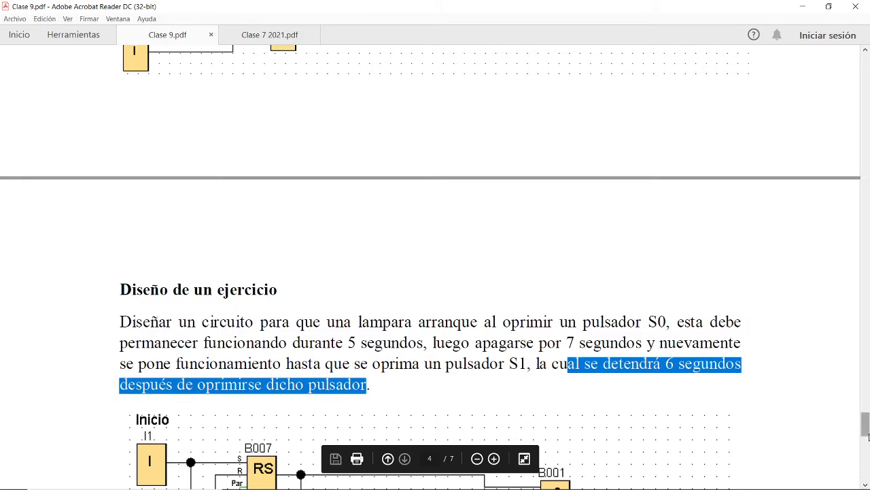
pyautogui.moveTo(867, 433); pyautogui.dragTo(867, 454)
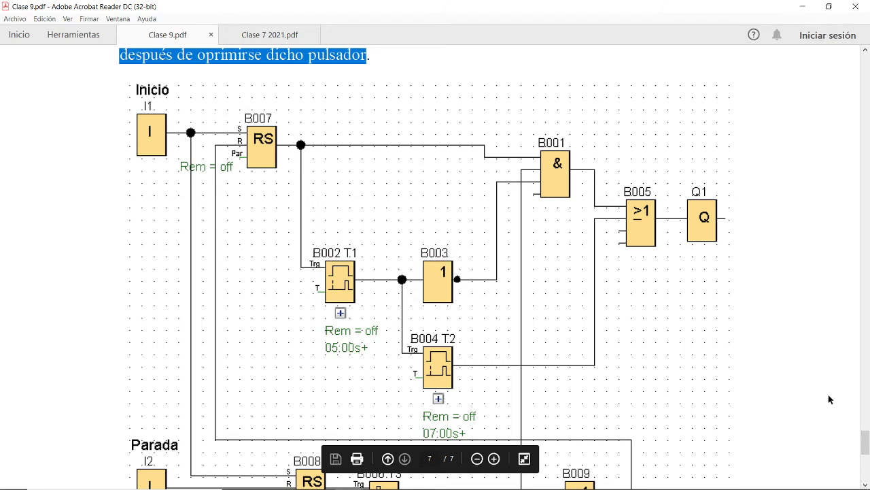
pyautogui.moveTo(868, 452); pyautogui.dragTo(869, 453)
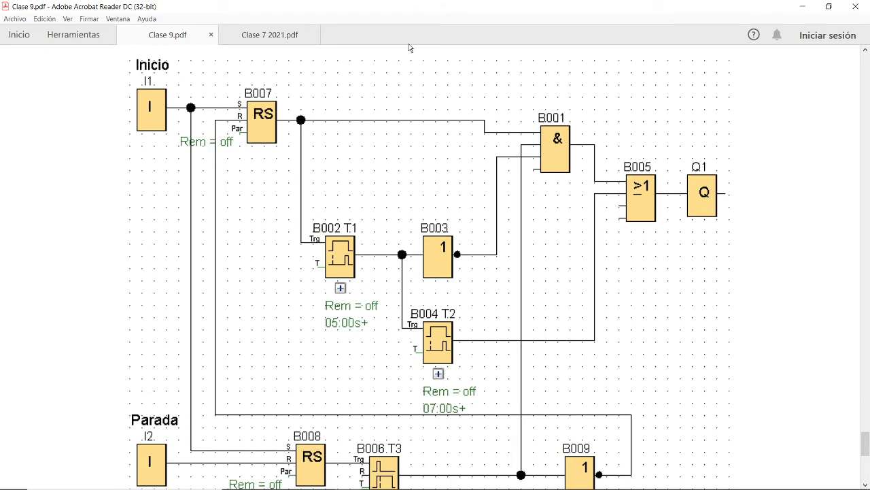
pyautogui.moveTo(859, 439); pyautogui.dragTo(867, 446)
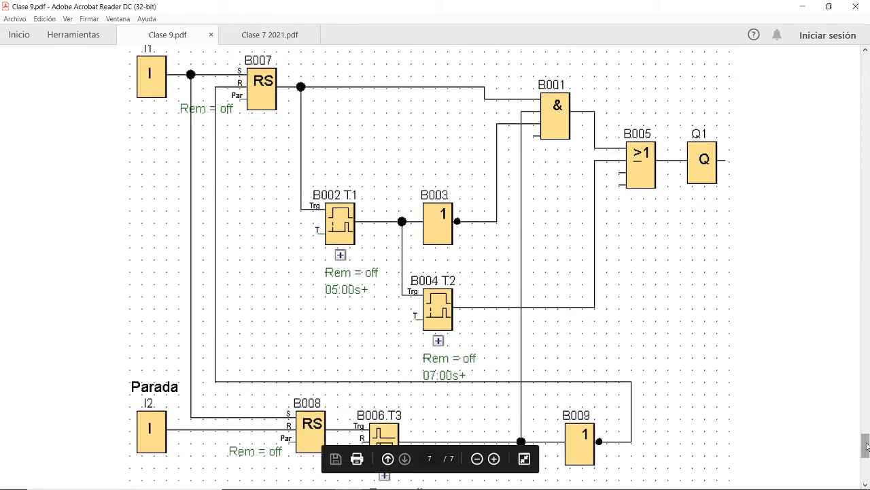
# Switch to LOGO!Soft Comfort and create a new function block diagram (FUP)
pyautogui.moveTo(452, 465)
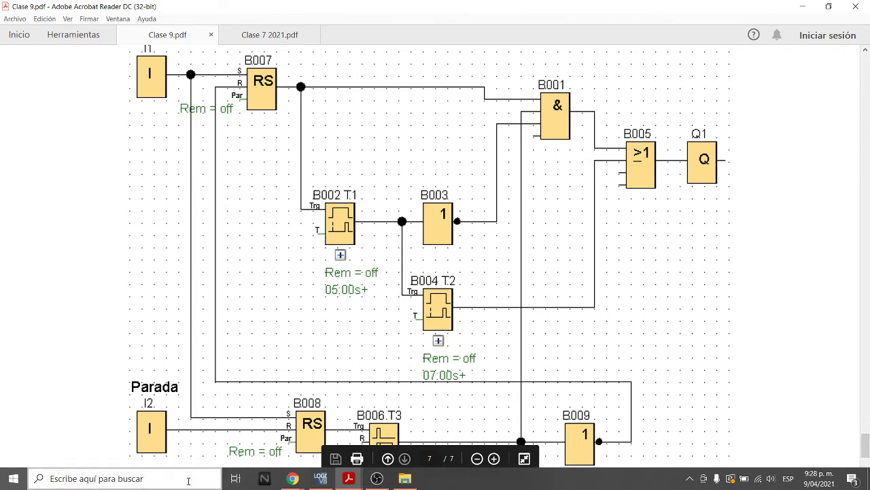
pyautogui.click(321, 478)
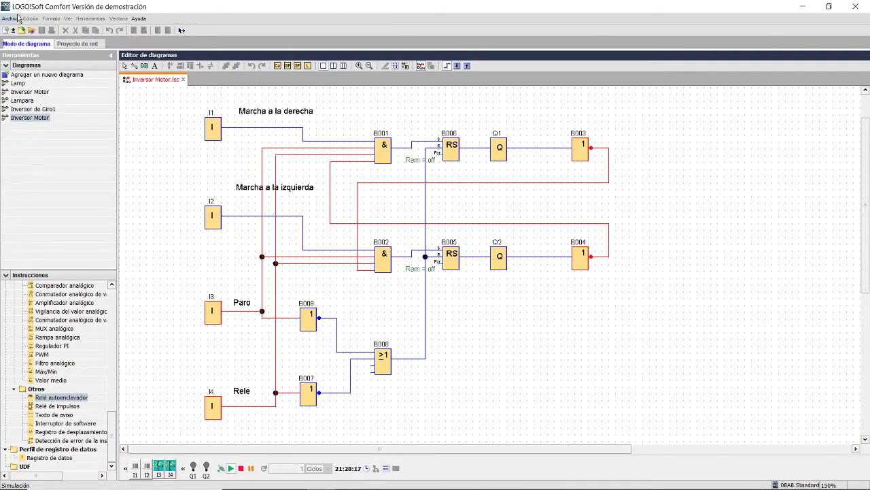
pyautogui.click(10, 19)
pyautogui.moveTo(17, 31)
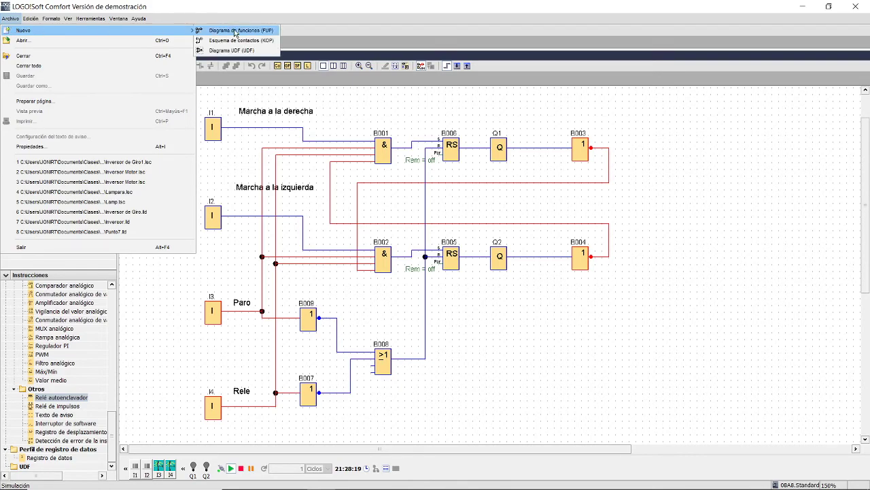
pyautogui.click(234, 31)
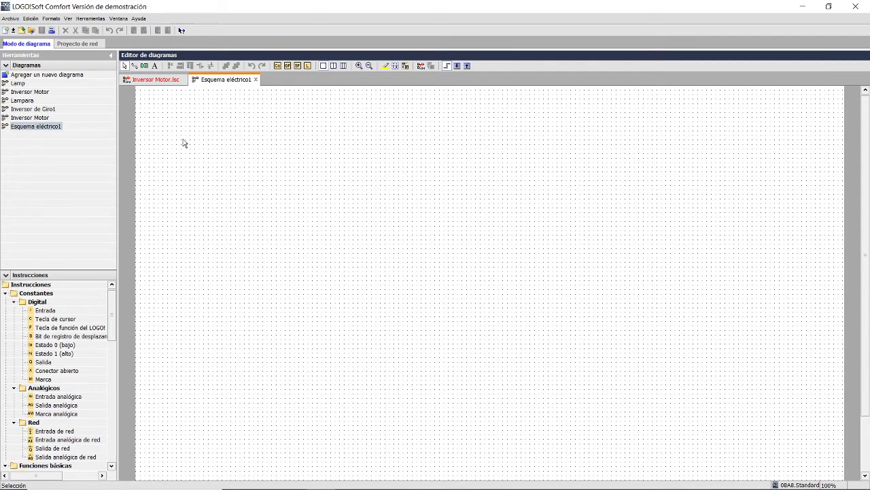
# Place a digital input block (Entrada) I1 in the upper-left area of the empty diagram
pyautogui.click(360, 67)
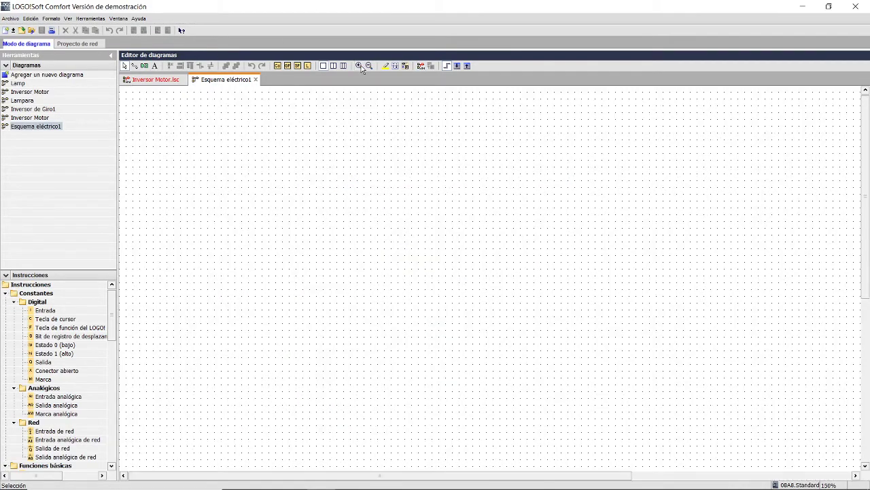
pyautogui.click(362, 68)
pyautogui.click(45, 310)
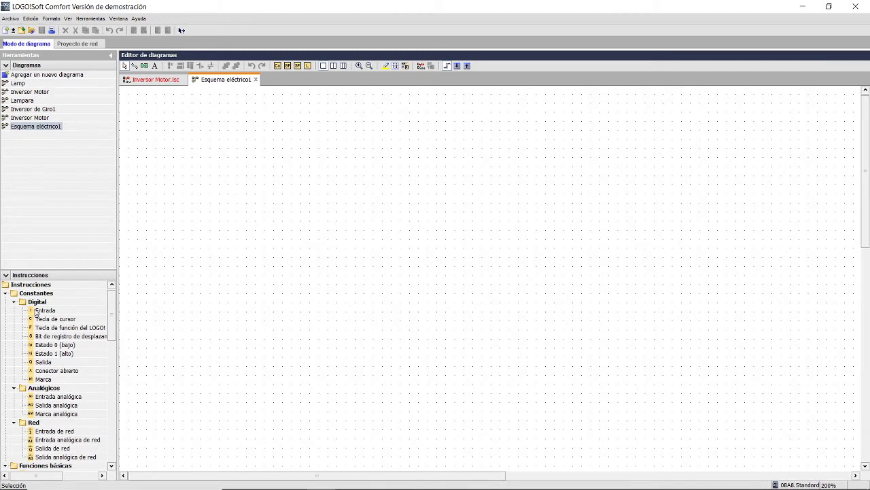
pyautogui.click(262, 170)
pyautogui.click(262, 170)
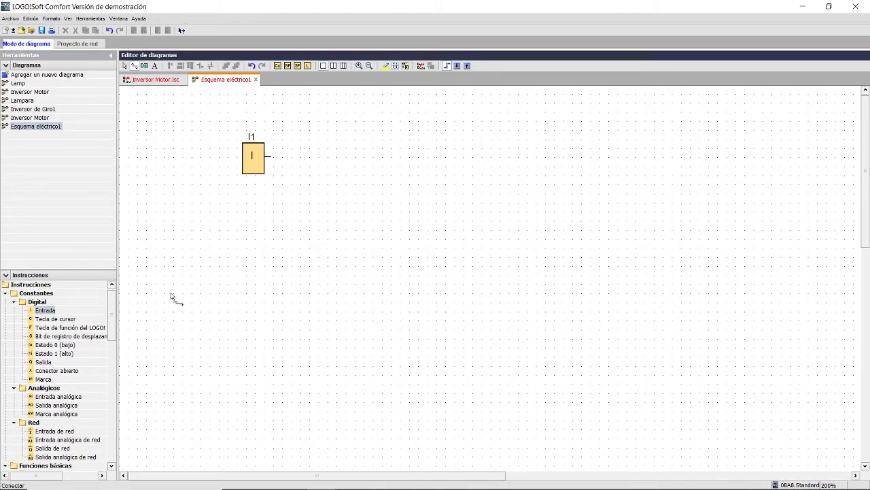
pyautogui.moveTo(251, 166); pyautogui.dragTo(241, 183)
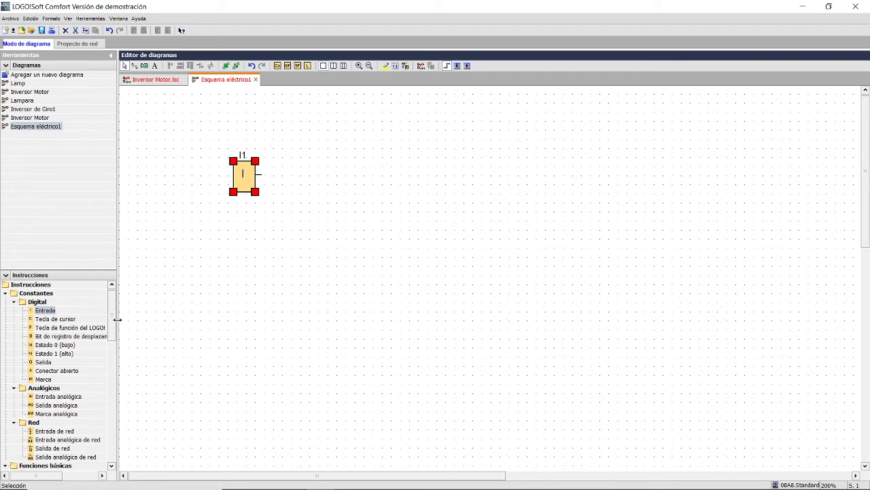
# Add a latching relay (Relé autoenclavador) to the right of I1 and a digital output (Salida) Q1 farther right in the same row
pyautogui.moveTo(115, 323); pyautogui.dragTo(115, 450)
pyautogui.click(61, 397)
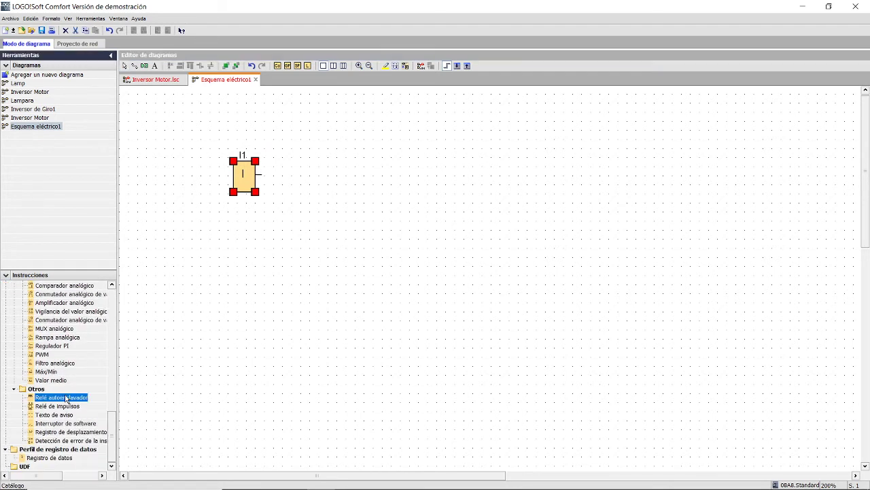
pyautogui.click(345, 185)
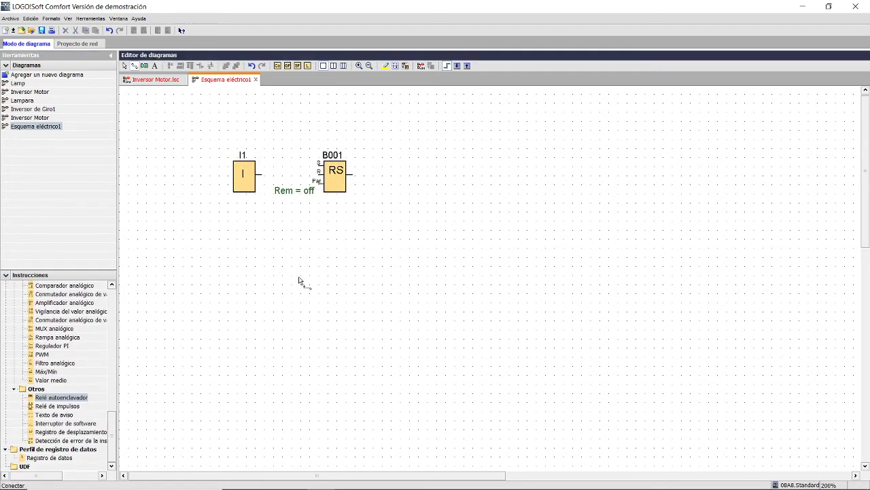
pyautogui.moveTo(111, 441); pyautogui.dragTo(116, 297)
pyautogui.click(47, 361)
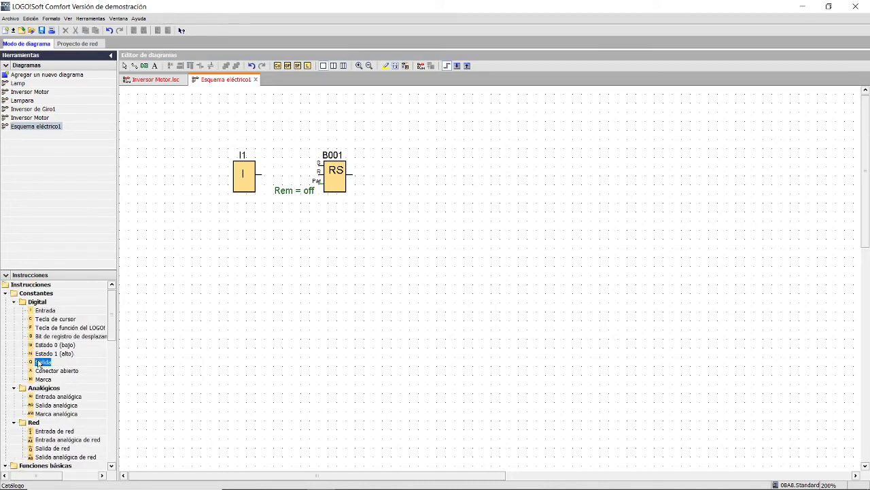
pyautogui.click(503, 189)
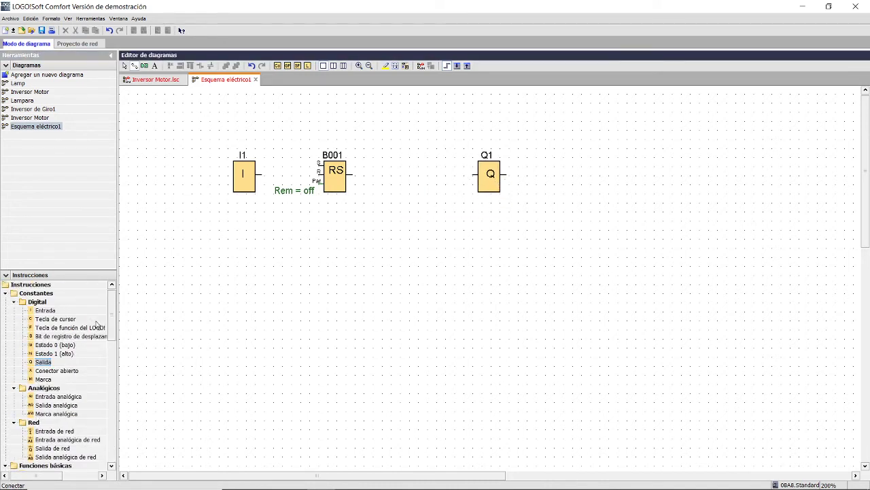
# Place an on-delay timer (Retardo a la conexión) below the RS relay, and wire I1 through the relay's S input to Q1
pyautogui.moveTo(113, 320); pyautogui.dragTo(101, 382)
pyautogui.click(77, 333)
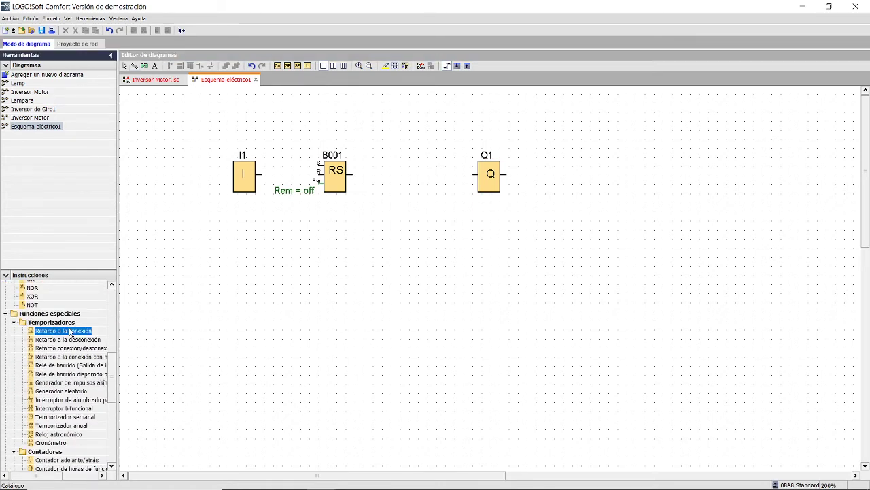
pyautogui.click(340, 274)
pyautogui.press('Escape')
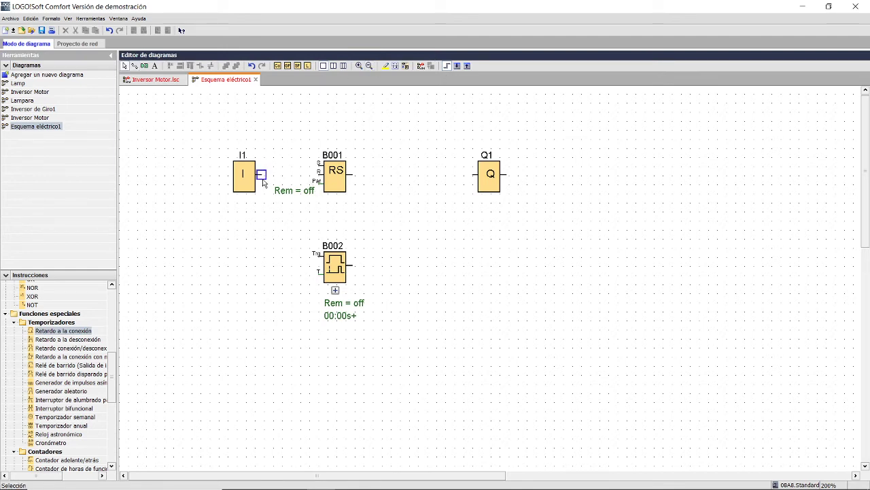
pyautogui.moveTo(260, 174)
pyautogui.mouseDown()
pyautogui.moveTo(422, 165)
pyautogui.moveTo(522, 178)
pyautogui.mouseUp()
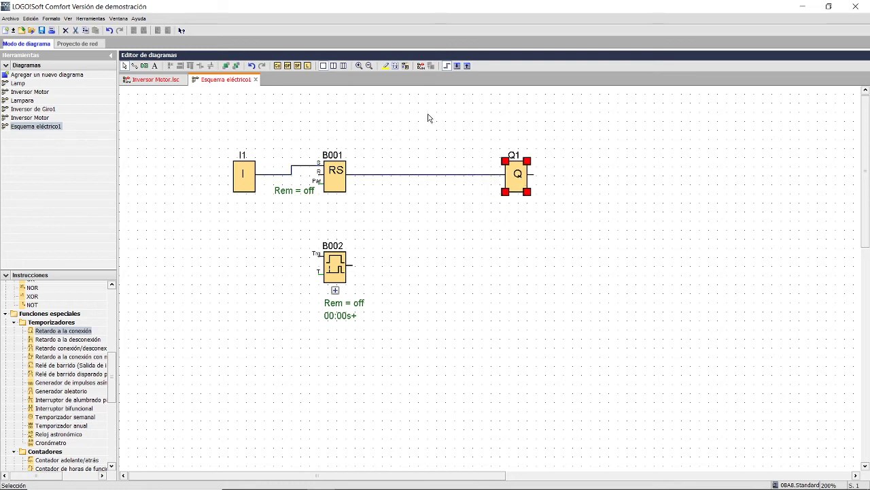
# Start the simulation and set input I1's mode to Pulsador (contacto normalmente abierto)
pyautogui.click(421, 65)
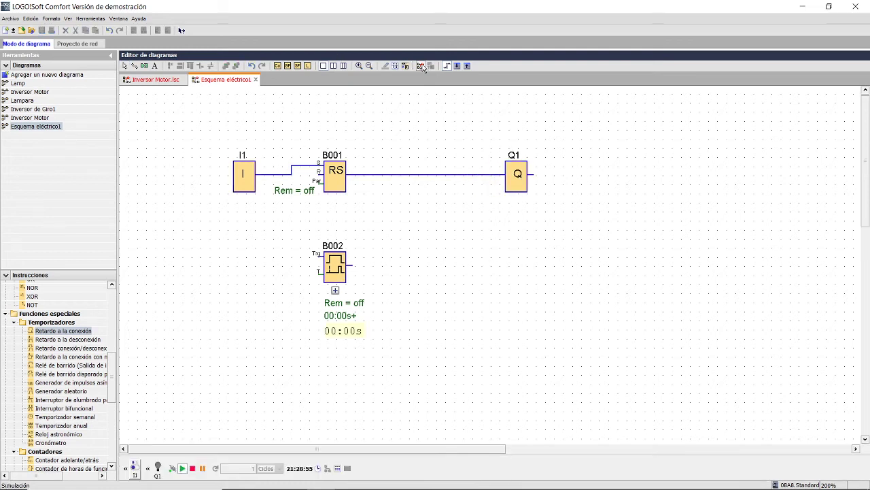
pyautogui.rightClick(136, 472)
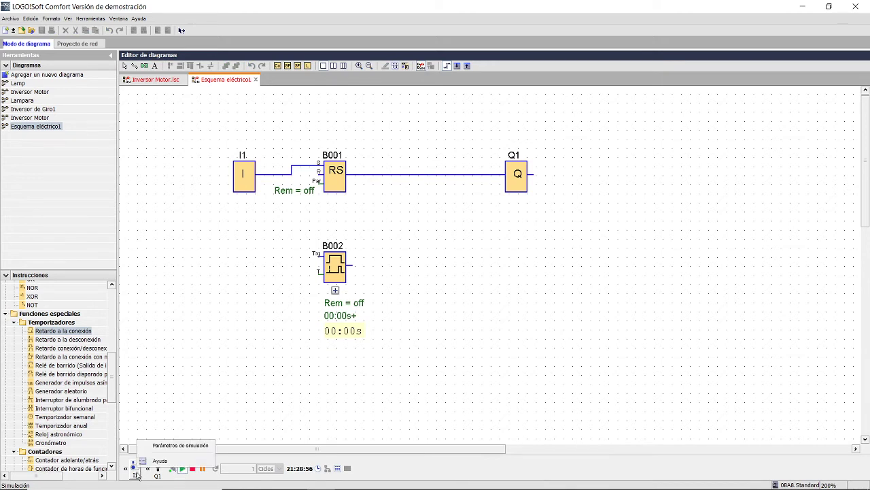
pyautogui.click(160, 442)
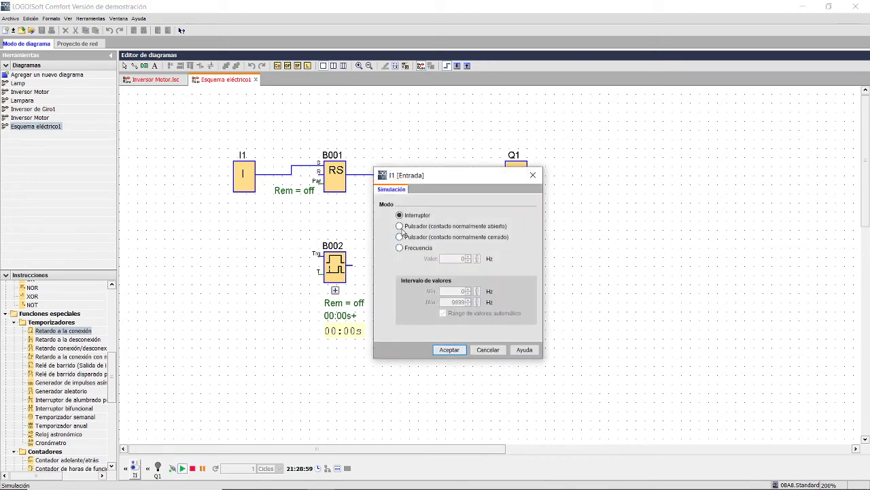
pyautogui.click(400, 226)
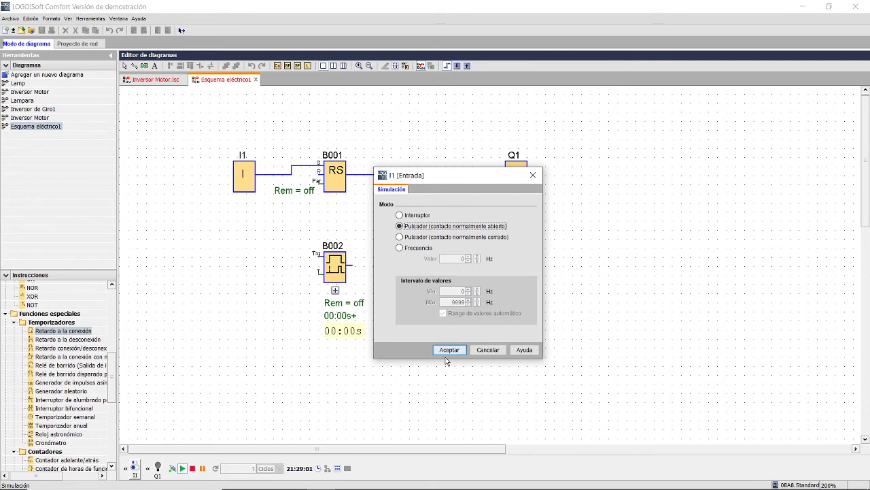
pyautogui.click(448, 350)
# Pulse I1 in the simulation to test the latching of Q1, and exit the simulation
pyautogui.click(136, 469)
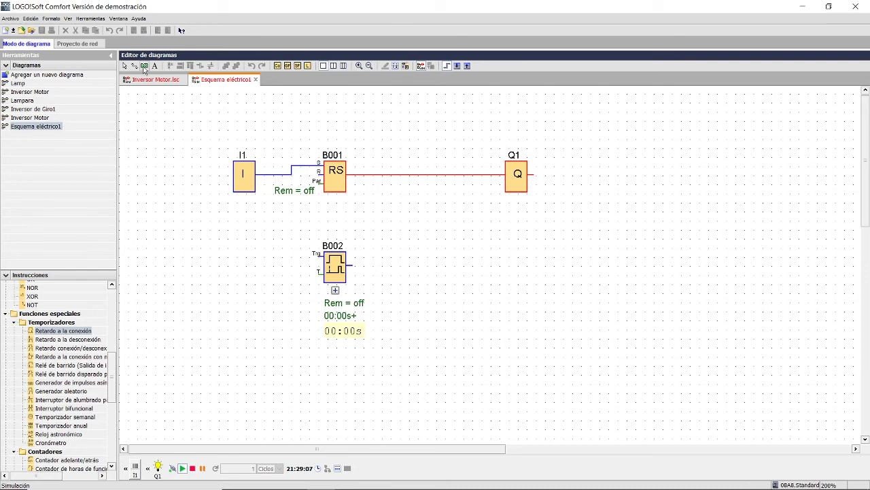
pyautogui.click(193, 468)
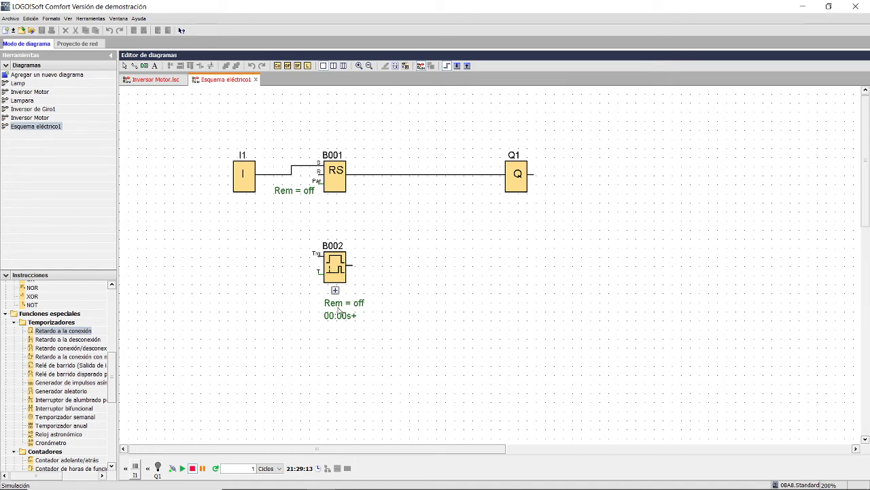
pyautogui.press('F3')
# Move the on-delay timer to the right below the relay's output line and wire its Trg input to the RS relay's output
pyautogui.moveTo(334, 262); pyautogui.dragTo(406, 244)
pyautogui.click(315, 273)
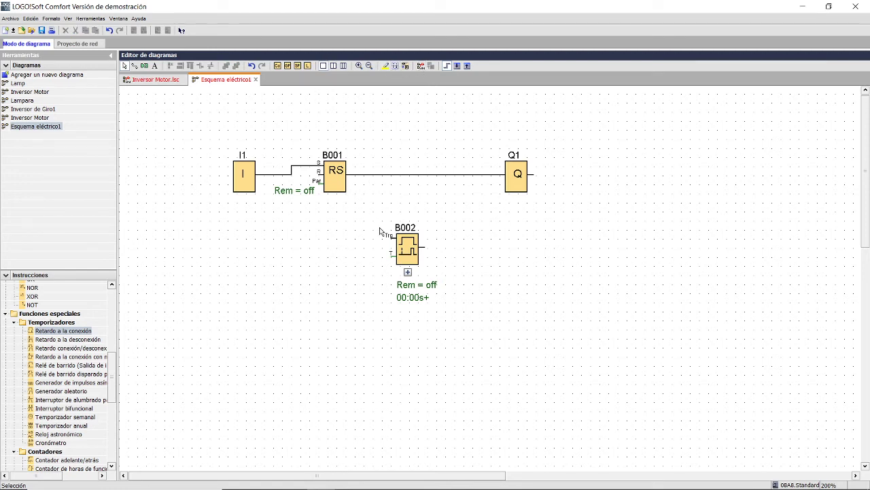
pyautogui.moveTo(389, 236); pyautogui.dragTo(348, 174)
pyautogui.moveTo(413, 251); pyautogui.dragTo(448, 251)
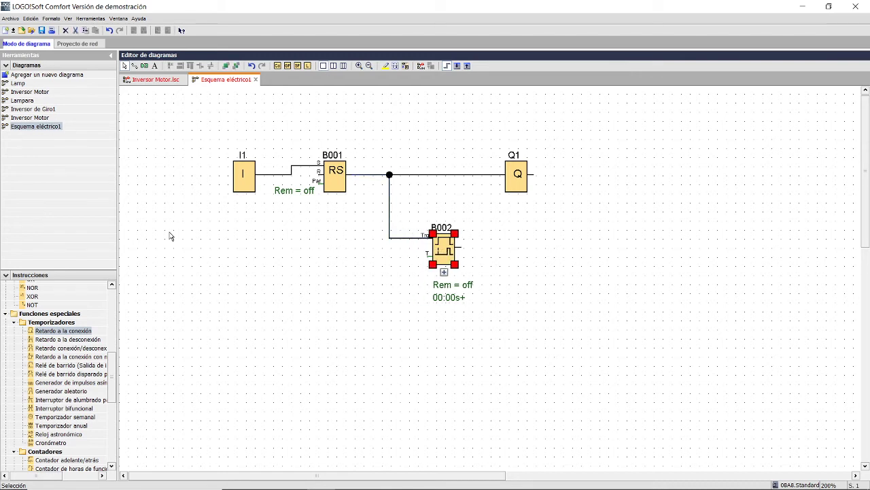
pyautogui.click(551, 260)
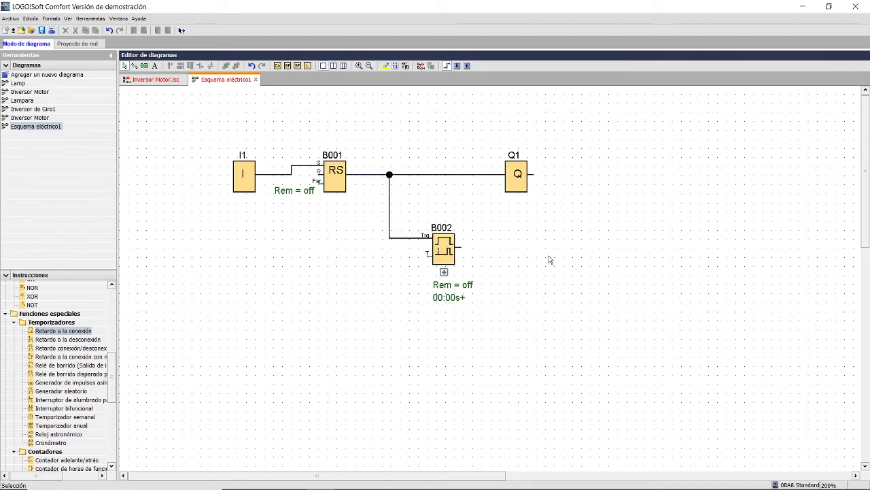
# Move Q1 farther right and place an AND gate just before it, below the output line
pyautogui.moveTo(529, 188); pyautogui.dragTo(645, 191)
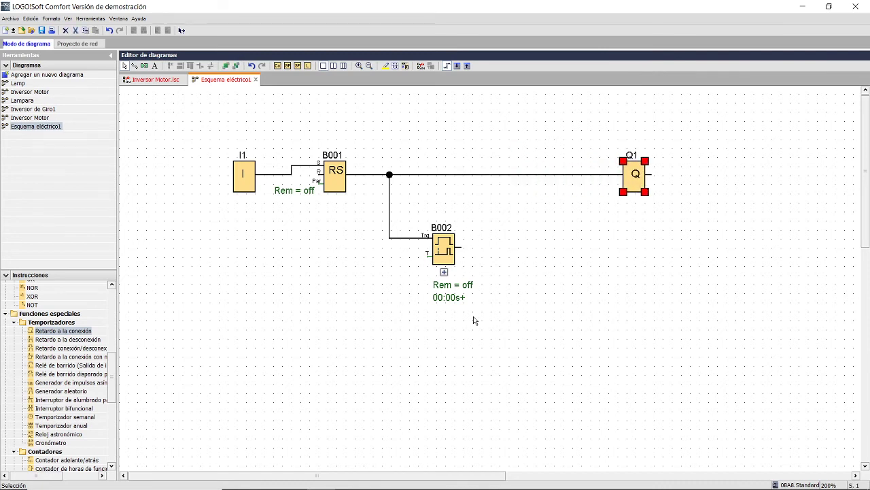
pyautogui.click(572, 253)
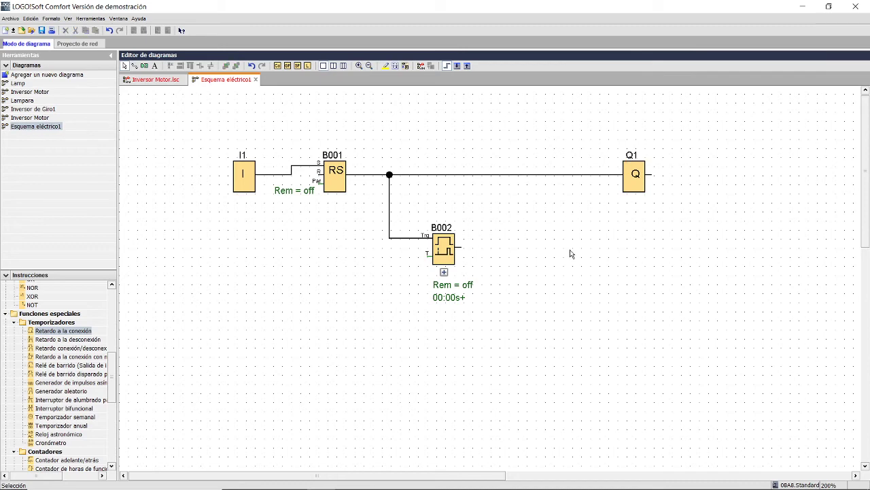
pyautogui.moveTo(114, 379); pyautogui.dragTo(113, 361)
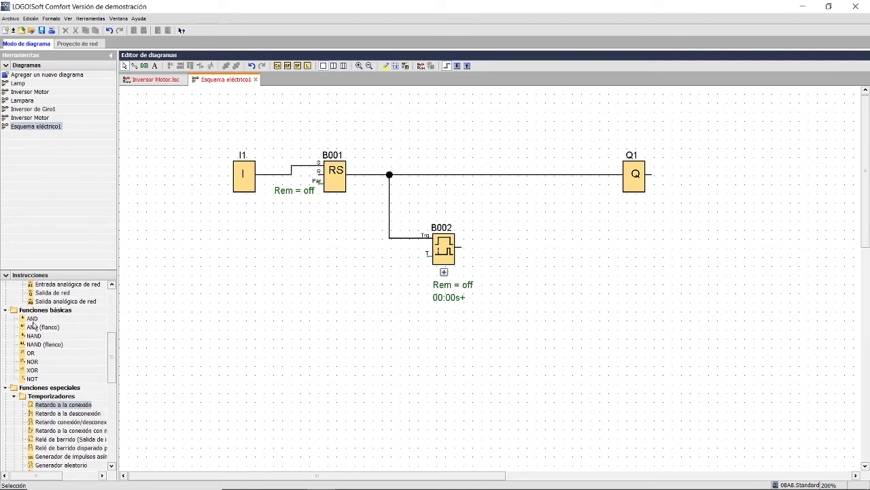
pyautogui.moveTo(34, 325); pyautogui.dragTo(581, 209)
# Replace the direct RS-to-Q1 wire with the AND gate, wiring the relay's output to its first input and its output to Q1
pyautogui.click(559, 172)
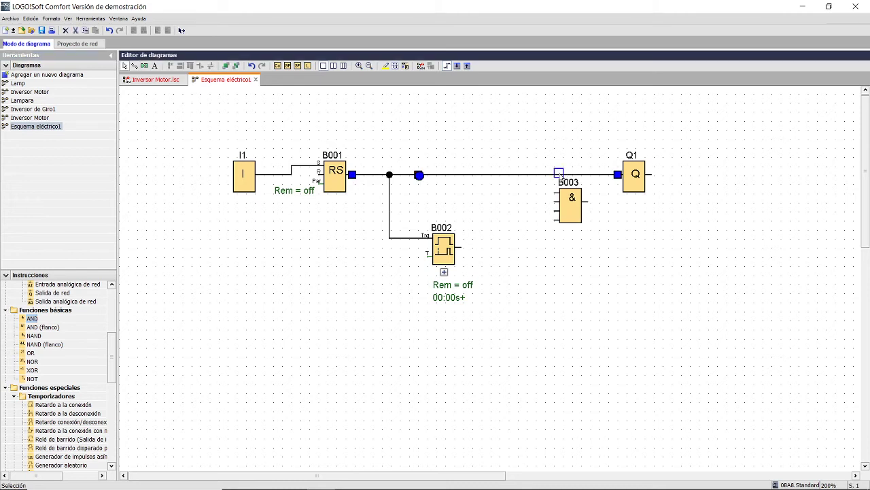
pyautogui.press('Delete')
pyautogui.moveTo(575, 205); pyautogui.dragTo(585, 175)
pyautogui.click(458, 186)
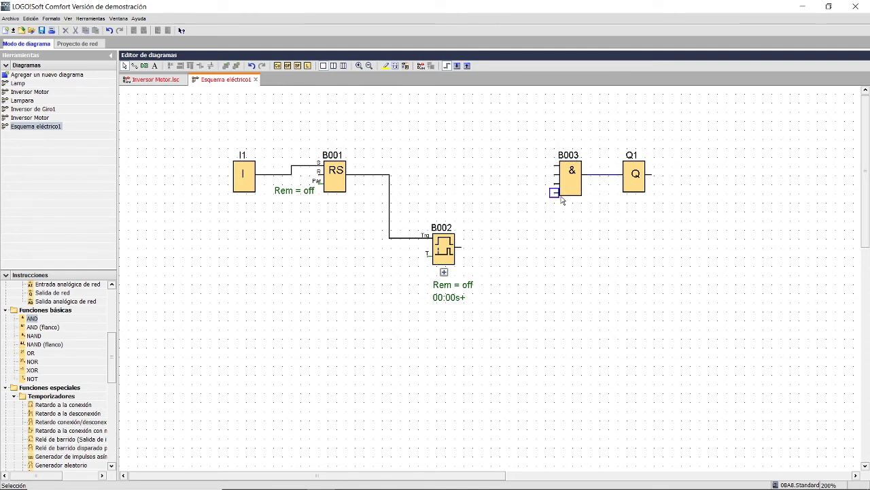
pyautogui.moveTo(551, 166); pyautogui.dragTo(387, 177)
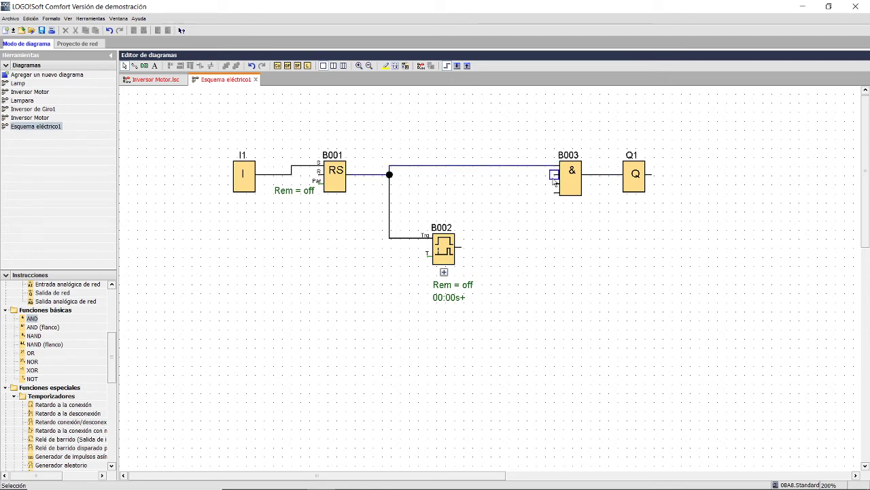
# Wire the on-delay timer's output to the AND gate's second input and set the timer's on-delay to 3 seconds
pyautogui.moveTo(555, 179); pyautogui.dragTo(462, 247)
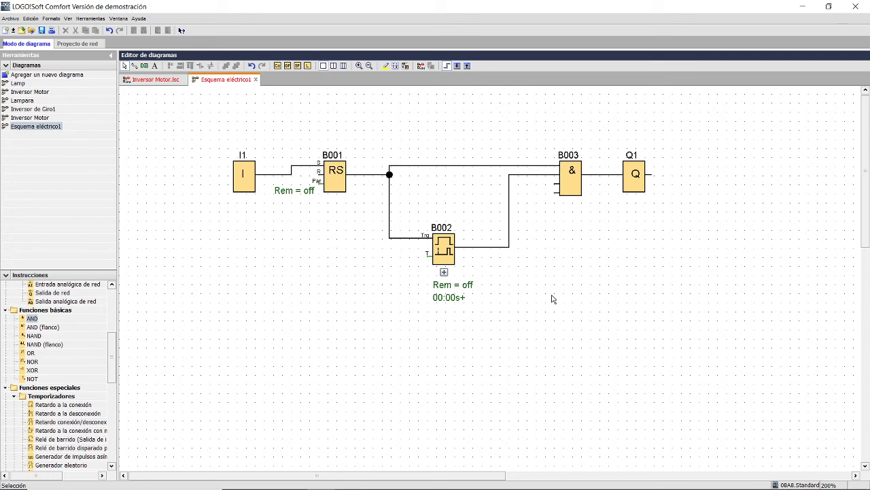
pyautogui.doubleClick(438, 247)
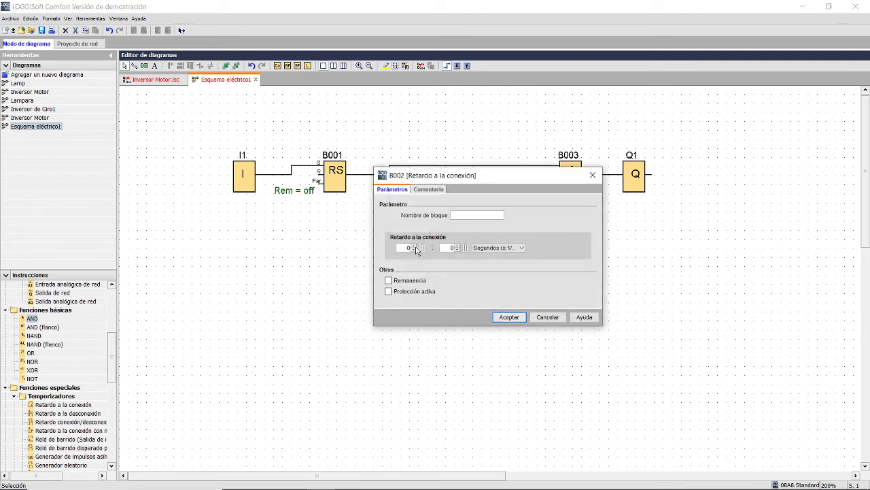
pyautogui.click(413, 246)
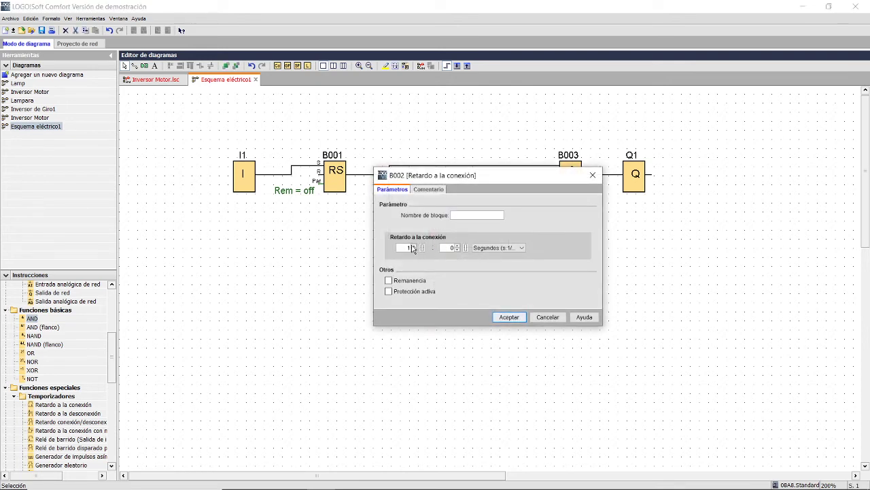
pyautogui.click(509, 317)
pyautogui.click(446, 201)
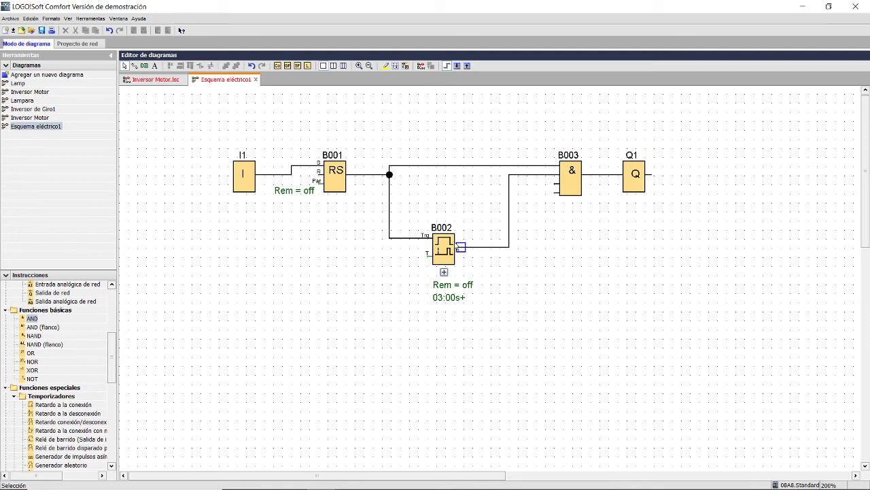
# Simulate the circuit, testing Q1's delayed start with I1 held on and with a short I1 pulse, and stop the run
pyautogui.click(421, 66)
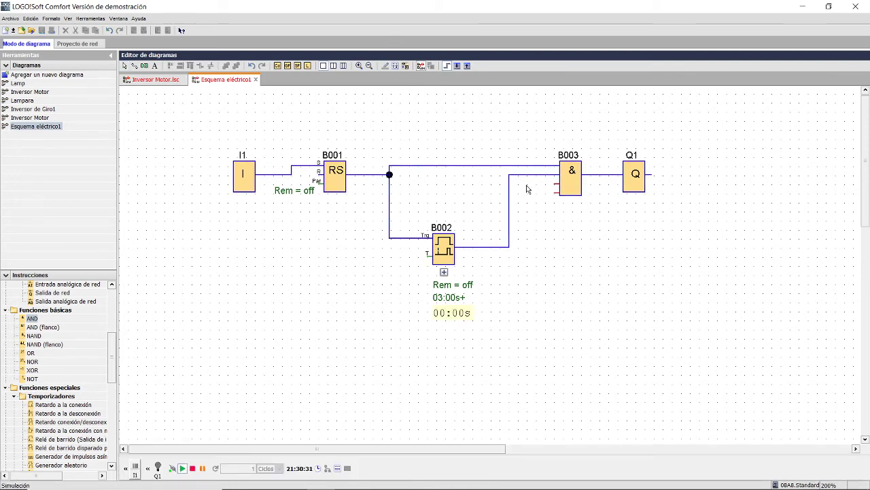
pyautogui.click(136, 469)
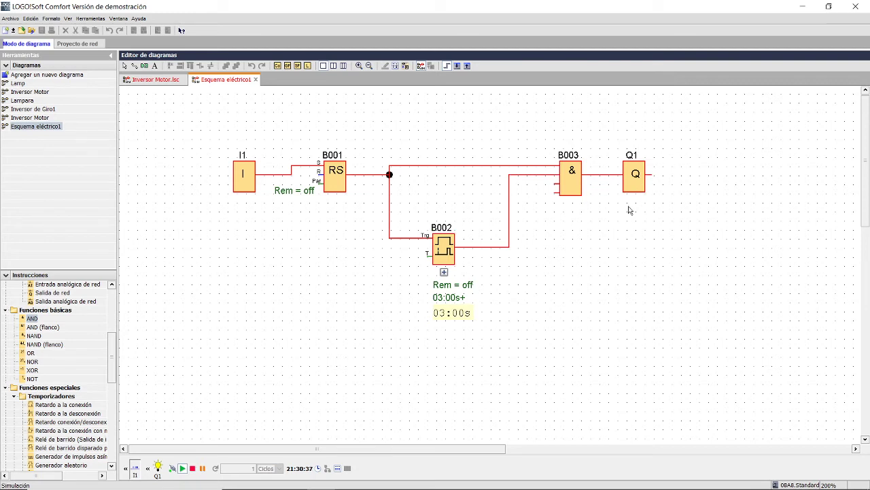
pyautogui.click(136, 469)
pyautogui.click(192, 468)
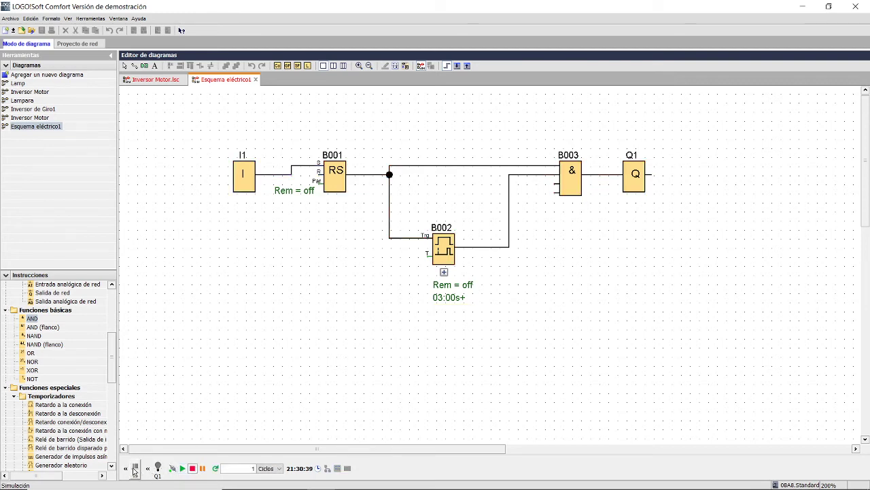
pyautogui.click(136, 469)
pyautogui.click(136, 469)
pyautogui.click(183, 470)
pyautogui.click(140, 471)
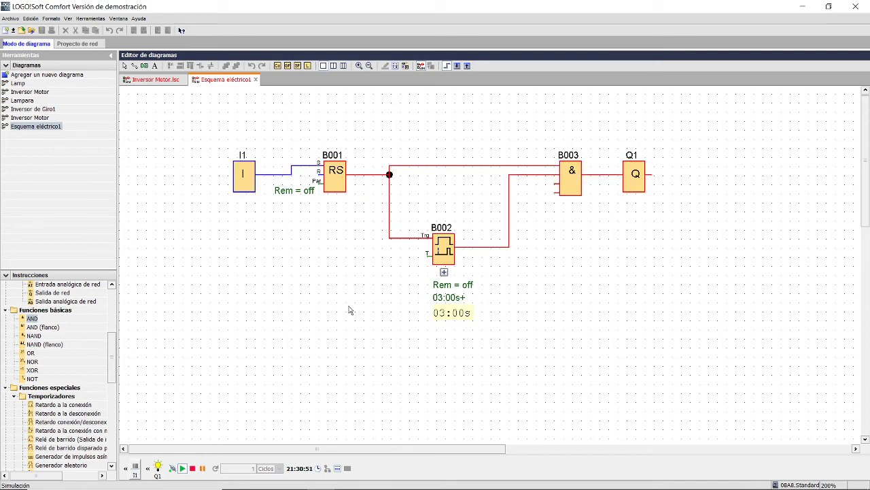
pyautogui.click(192, 468)
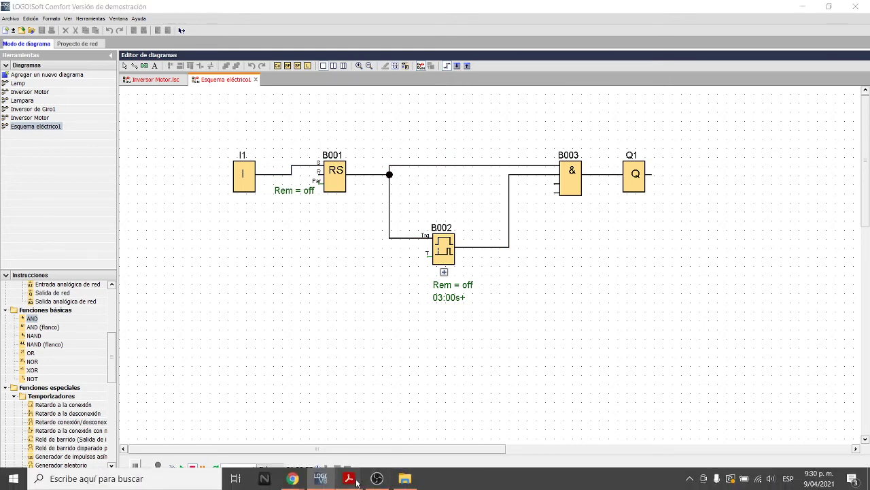
# Switch to Clase 9.pdf in Adobe Acrobat Reader and reread the exercise statement on starting the lamp with pushbutton S0
pyautogui.moveTo(349, 478)
pyautogui.click(293, 424)
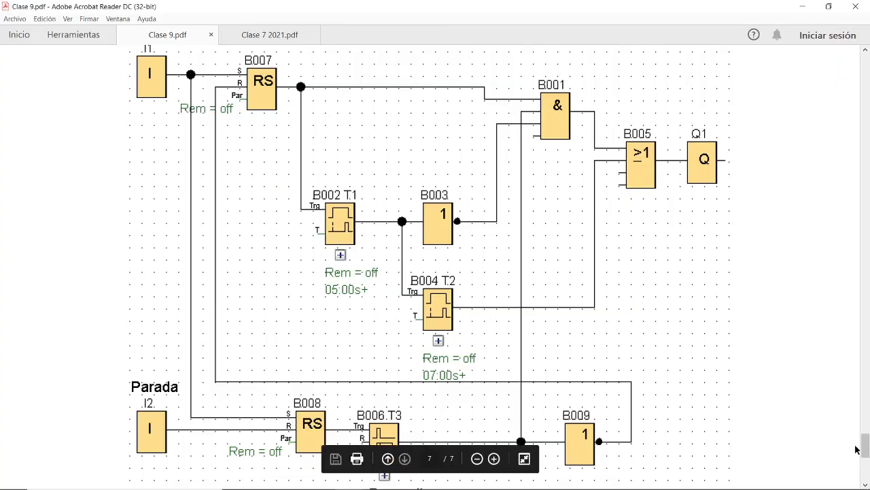
pyautogui.moveTo(867, 450); pyautogui.dragTo(868, 442)
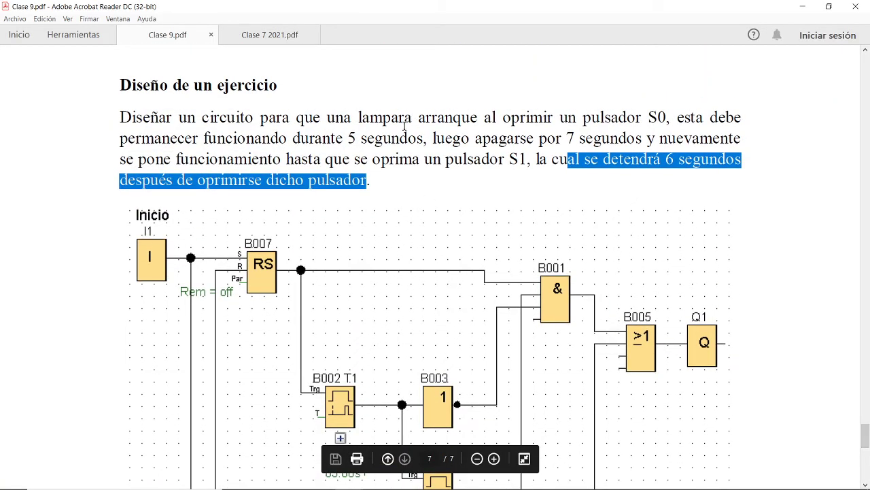
pyautogui.moveTo(359, 117); pyautogui.dragTo(653, 110)
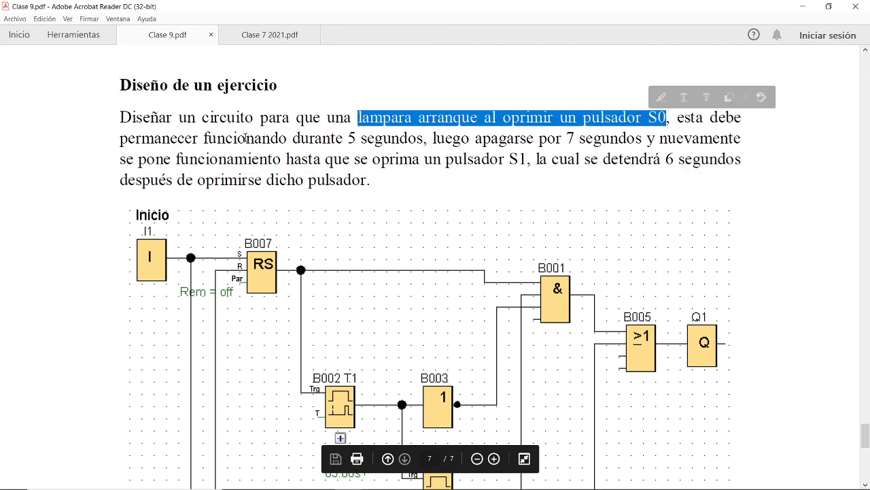
pyautogui.click(803, 6)
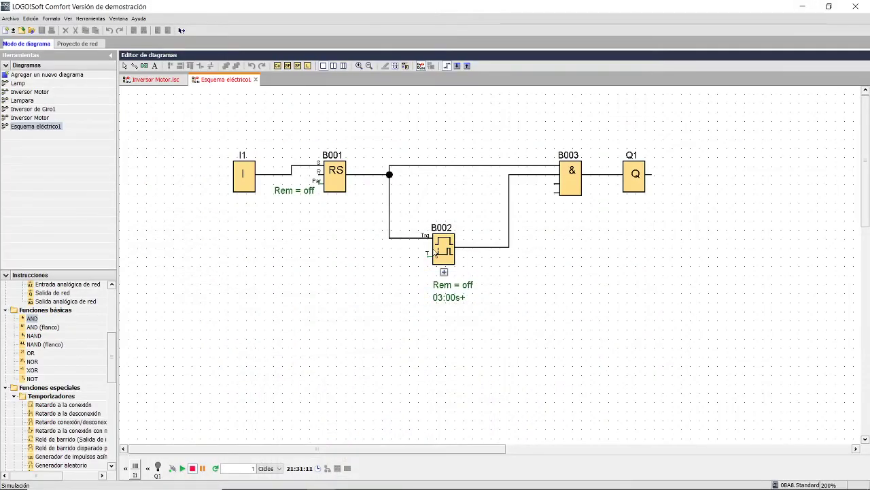
# Exit the simulation and delete the wire between the on-delay timer's output and the AND gate
pyautogui.click(182, 469)
pyautogui.click(192, 468)
pyautogui.press('F3')
pyautogui.click(510, 235)
pyautogui.press('Delete')
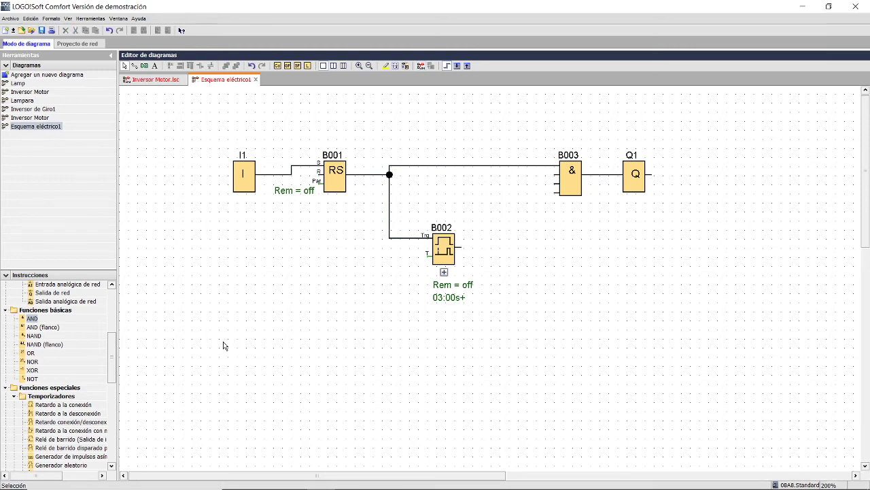
# Place a NOT gate after the on-delay timer and wire it between the timer's output and the AND gate's second input
pyautogui.click(32, 371)
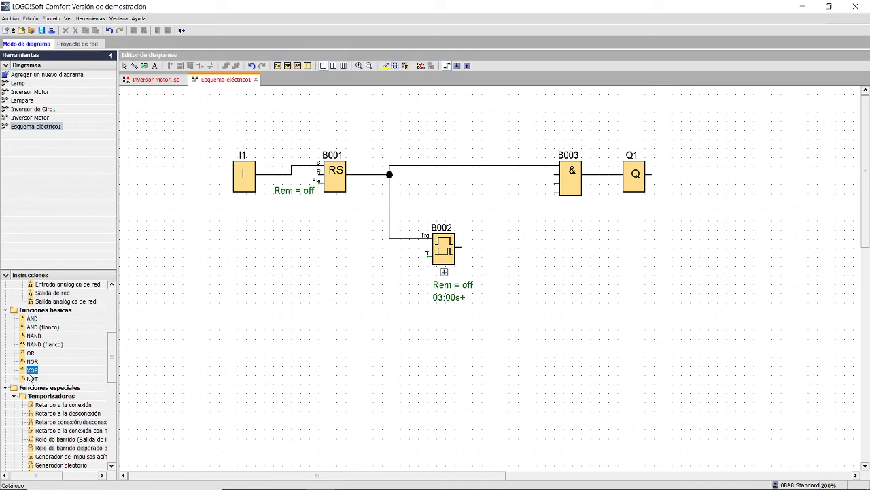
pyautogui.moveTo(31, 378); pyautogui.dragTo(498, 250)
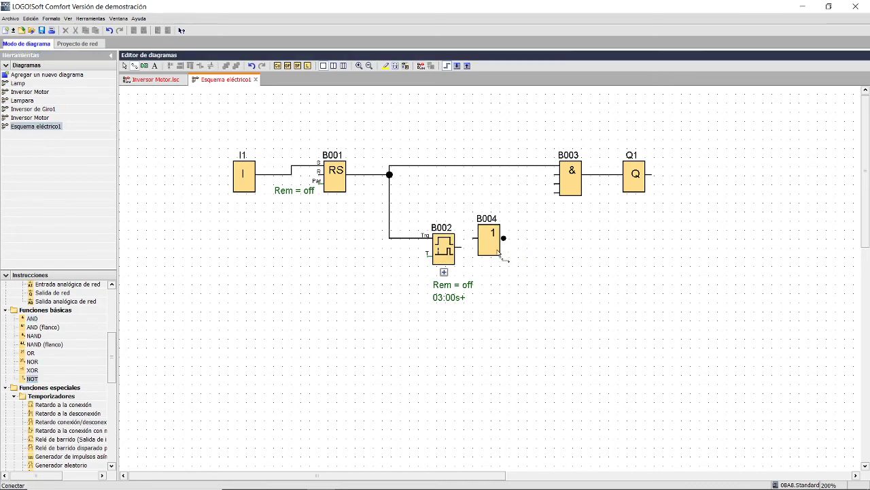
pyautogui.moveTo(556, 175)
pyautogui.mouseDown()
pyautogui.moveTo(506, 244)
pyautogui.moveTo(454, 248)
pyautogui.moveTo(499, 243)
pyautogui.moveTo(500, 255)
pyautogui.moveTo(502, 247)
pyautogui.mouseUp()
pyautogui.click(487, 273)
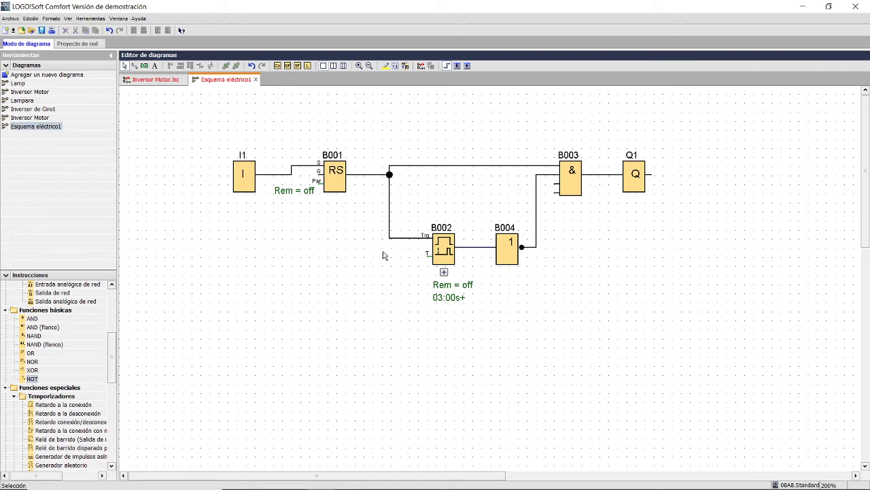
# Simulate the circuit with the NOT gate, pulsing I1 in two runs to check that Q1 switches off after the delay
pyautogui.click(421, 66)
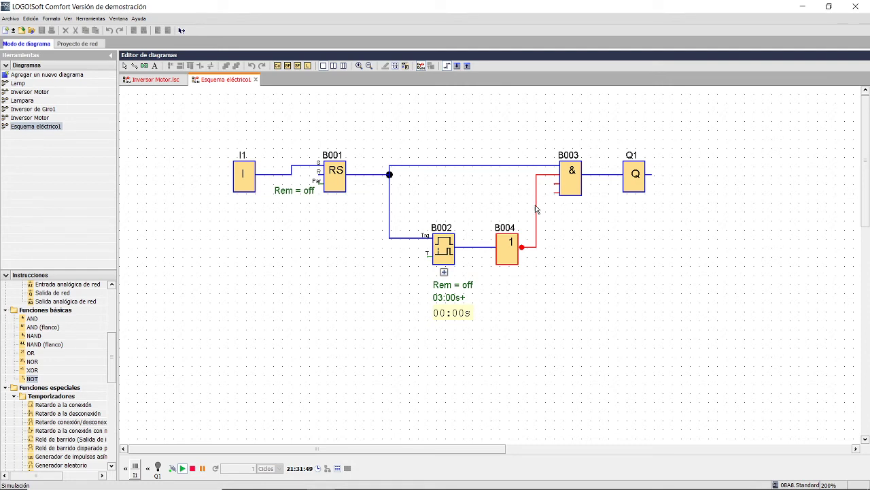
pyautogui.doubleClick(566, 6)
pyautogui.doubleClick(490, 4)
pyautogui.click(136, 468)
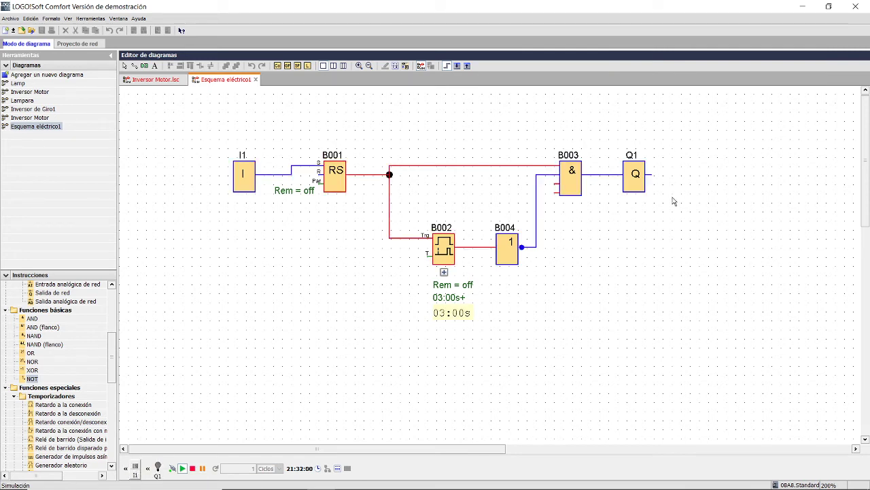
pyautogui.click(192, 468)
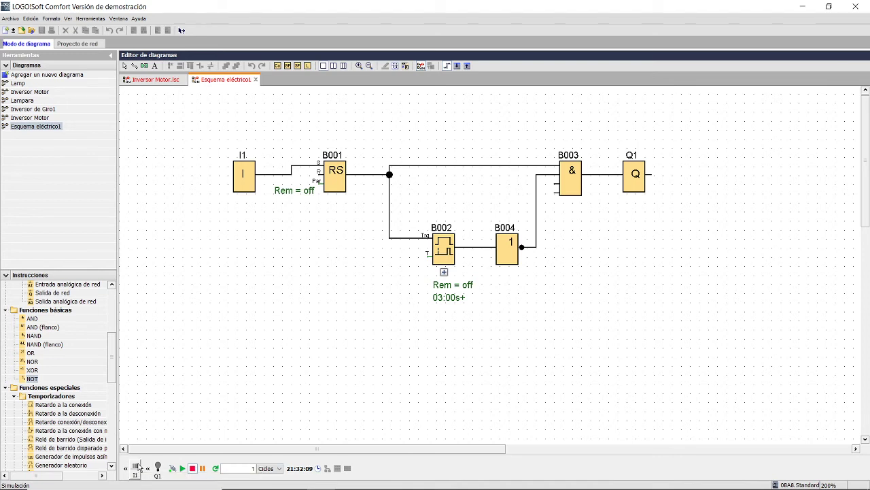
pyautogui.click(182, 468)
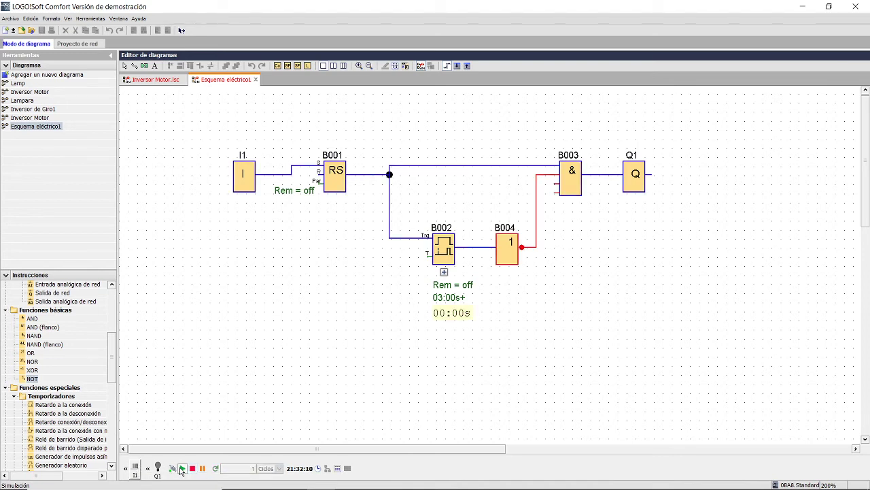
pyautogui.click(136, 468)
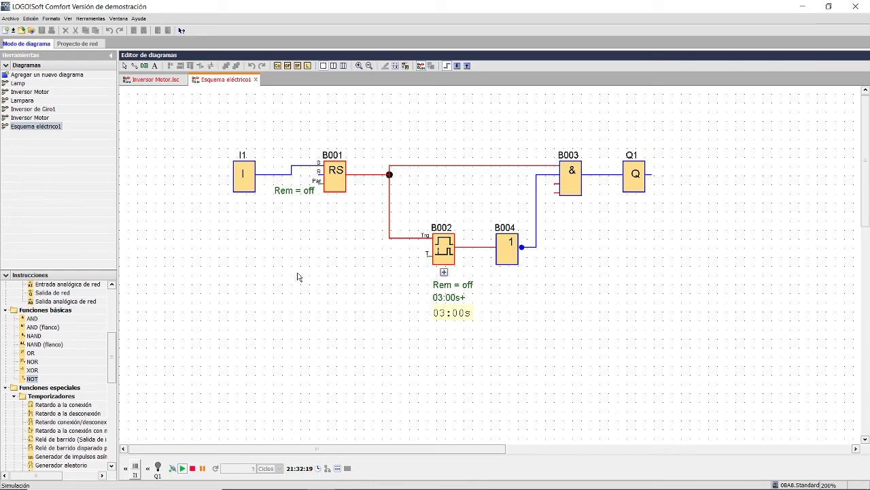
# Switch to Clase 9.pdf in Adobe Acrobat Reader and examine the exercise text and the reference circuit with timers T1, T2 and T3
pyautogui.moveTo(349, 478)
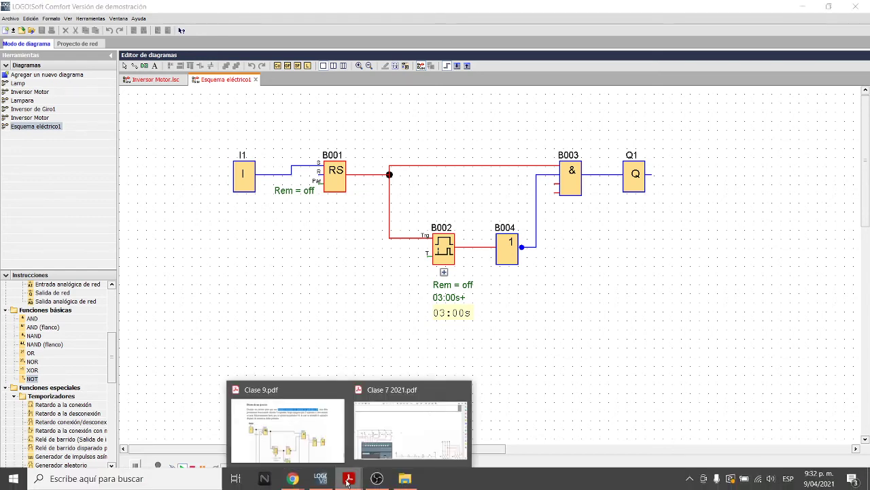
pyautogui.click(325, 440)
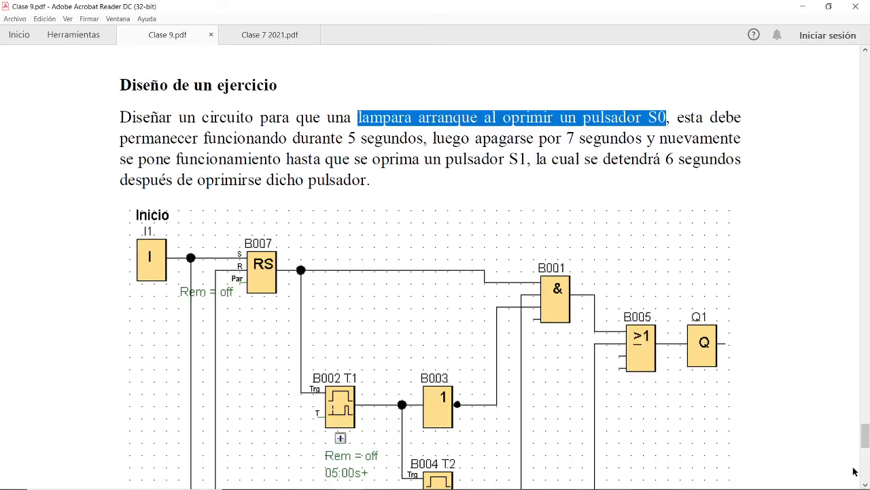
pyautogui.moveTo(868, 427)
pyautogui.mouseDown()
pyautogui.moveTo(866, 460)
pyautogui.moveTo(868, 438)
pyautogui.mouseUp()
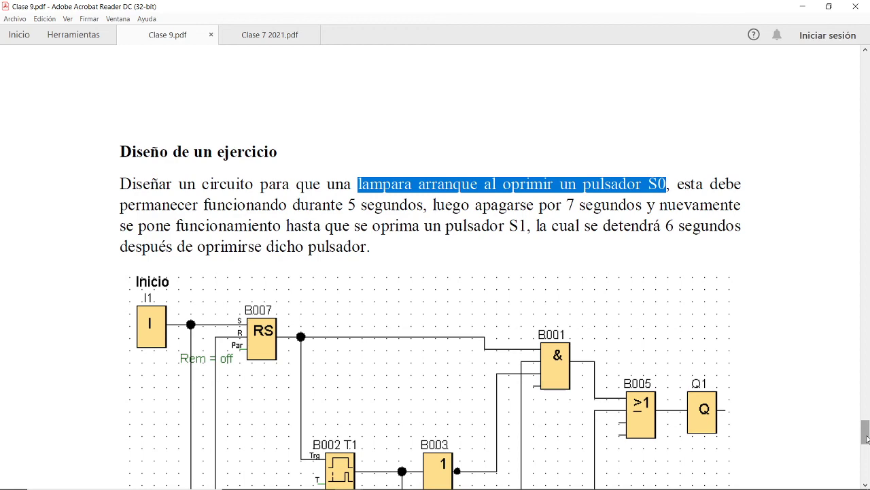
pyautogui.moveTo(866, 438); pyautogui.dragTo(867, 451)
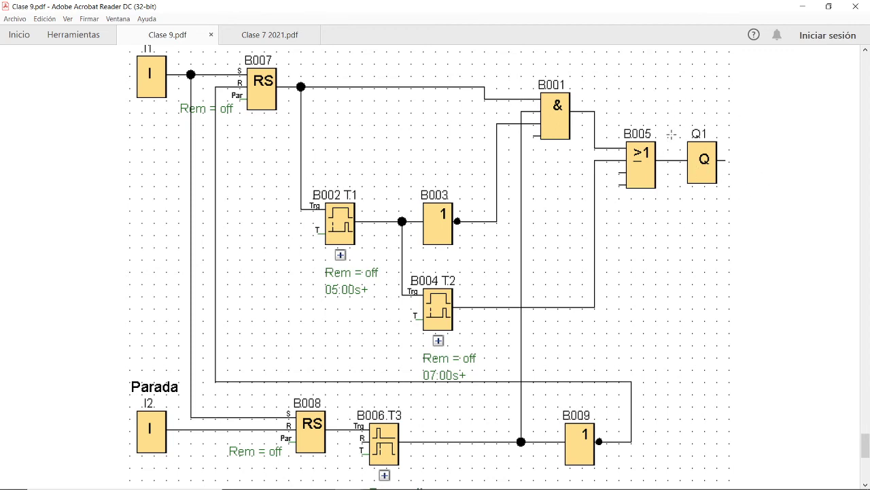
# Return to LOGO!Soft Comfort and add a second on-delay timer below the NOT gate and an OR gate below Q1
pyautogui.click(802, 6)
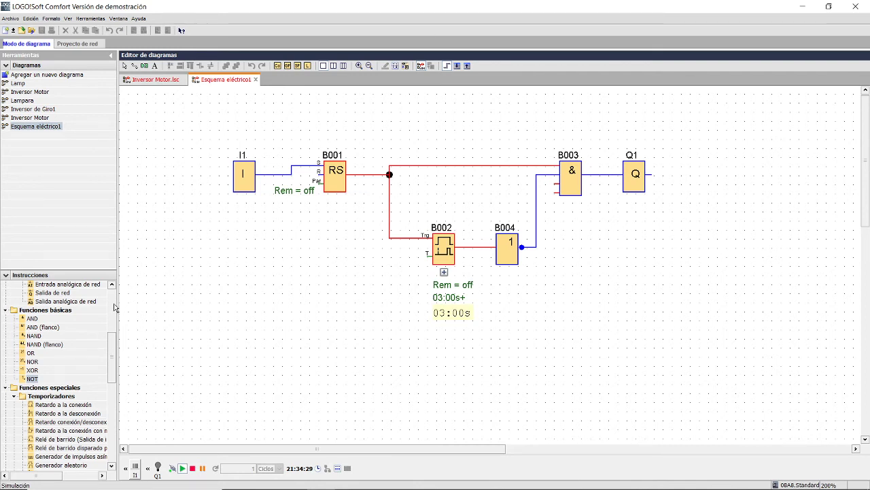
pyautogui.moveTo(68, 405); pyautogui.dragTo(524, 324)
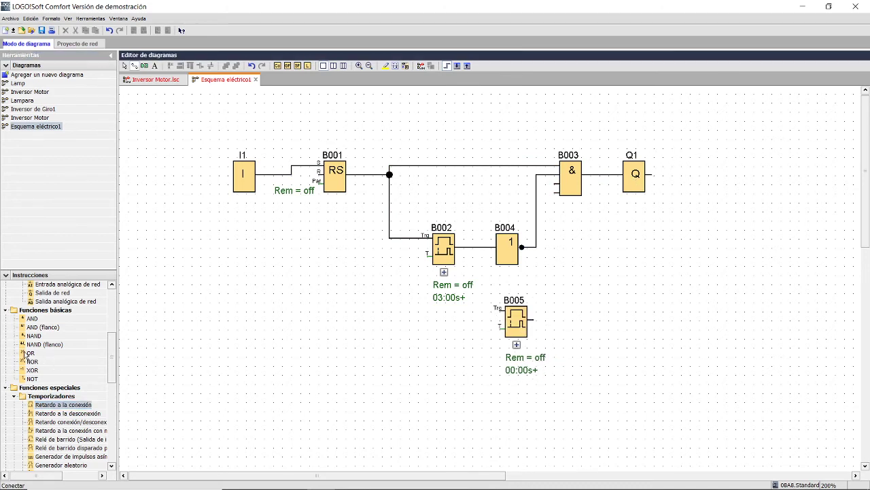
pyautogui.moveTo(25, 354); pyautogui.dragTo(643, 269)
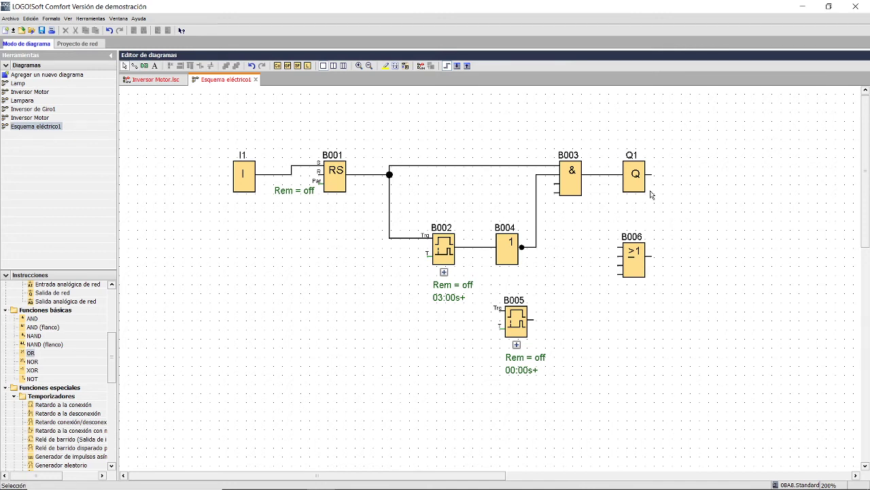
# Move Q1 farther right, delete its wire from the AND gate, and position the OR gate between the two blocks
pyautogui.moveTo(635, 175); pyautogui.dragTo(771, 203)
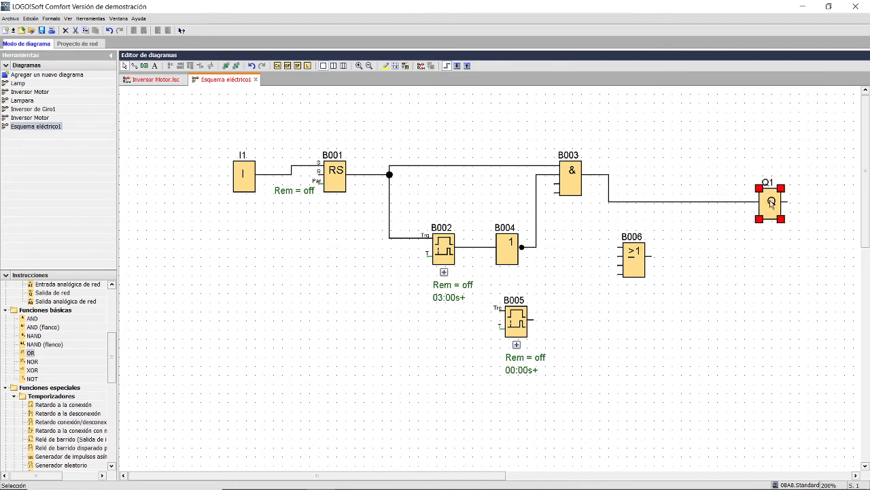
pyautogui.click(610, 199)
pyautogui.press('Delete')
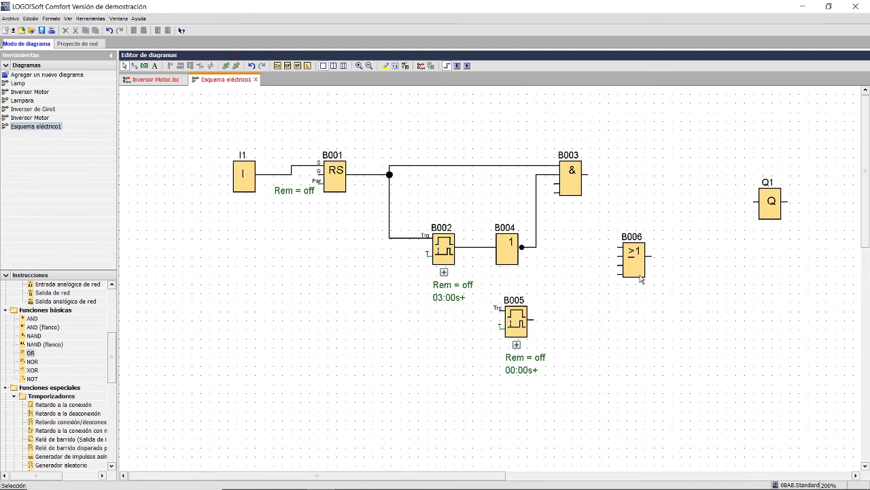
pyautogui.moveTo(641, 264); pyautogui.dragTo(687, 208)
pyautogui.click(716, 222)
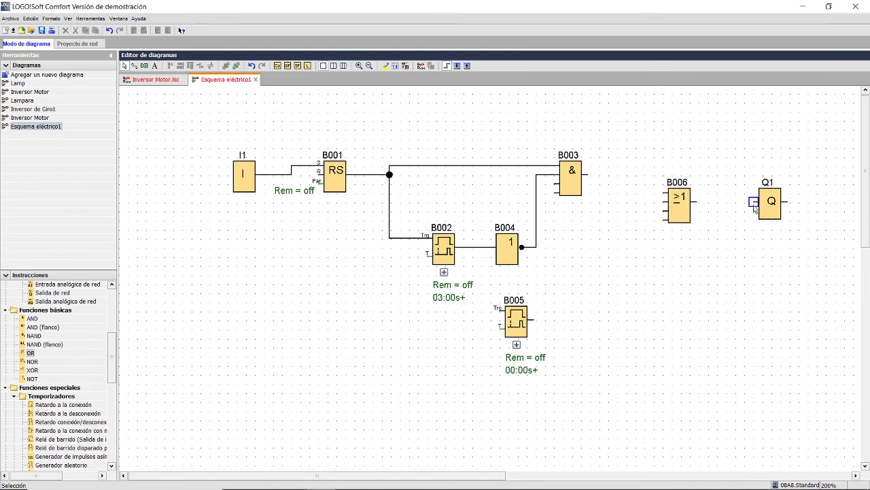
# Wire the AND gate and second timer to the OR gate's first and third inputs, its output to Q1, and the first timer to the second's Trg
pyautogui.moveTo(755, 201); pyautogui.dragTo(585, 175)
pyautogui.moveTo(662, 206); pyautogui.dragTo(473, 251)
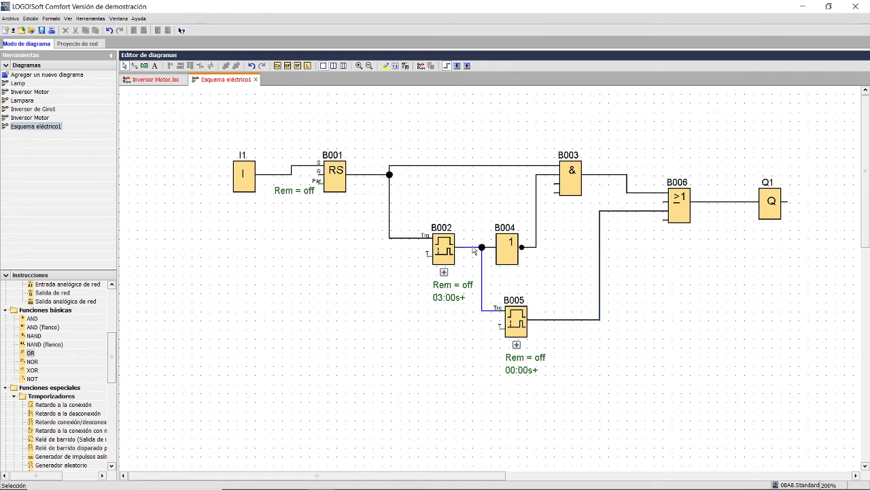
pyautogui.click(481, 260)
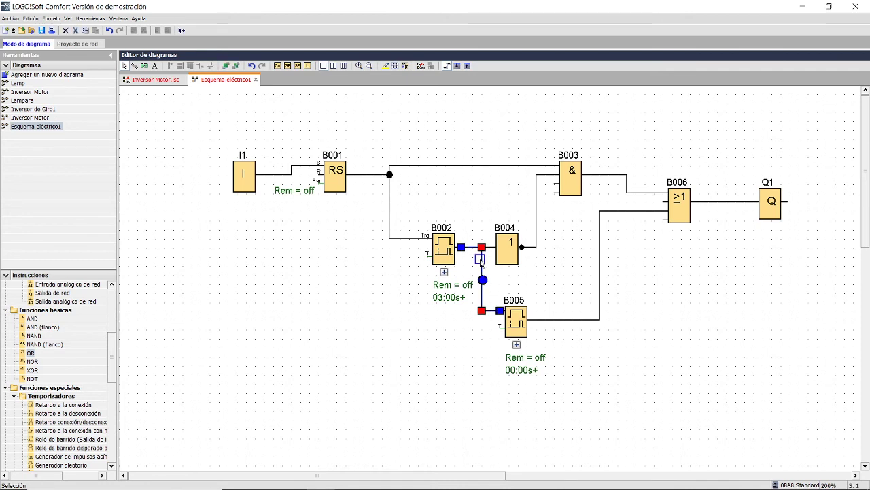
pyautogui.press('Delete')
pyautogui.moveTo(500, 310); pyautogui.dragTo(458, 248)
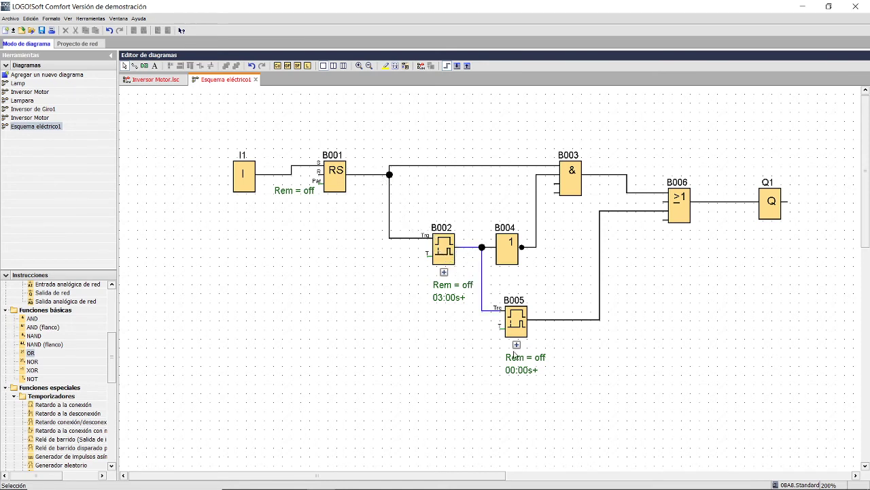
# Set the second on-delay timer's delay to 4 seconds, and simulate the circuit by activating I1
pyautogui.click(445, 329)
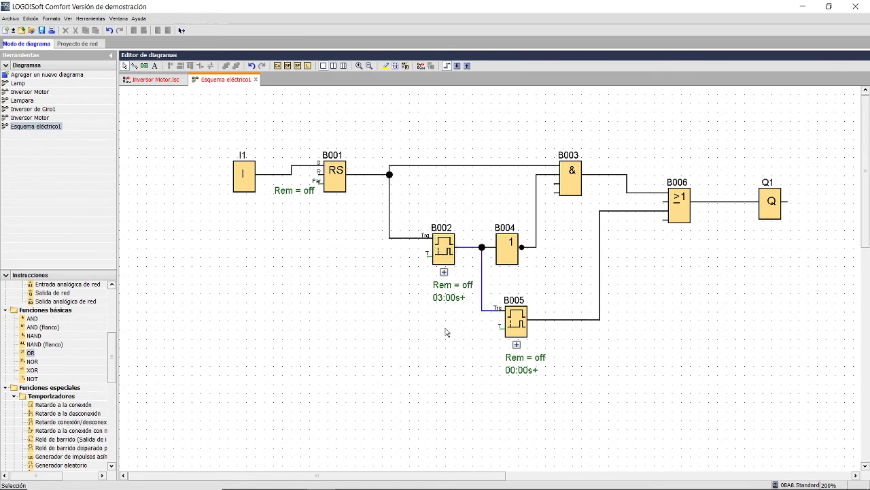
pyautogui.doubleClick(521, 333)
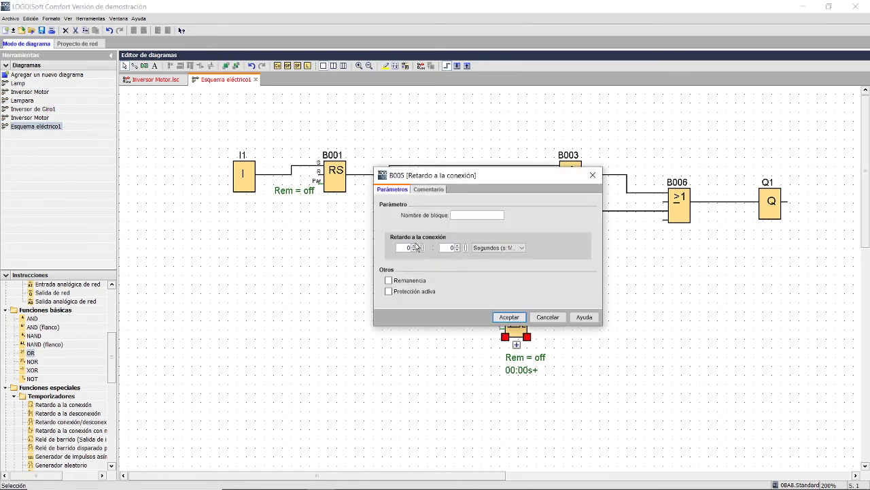
pyautogui.click(414, 246)
pyautogui.click(414, 247)
pyautogui.click(509, 317)
pyautogui.click(715, 349)
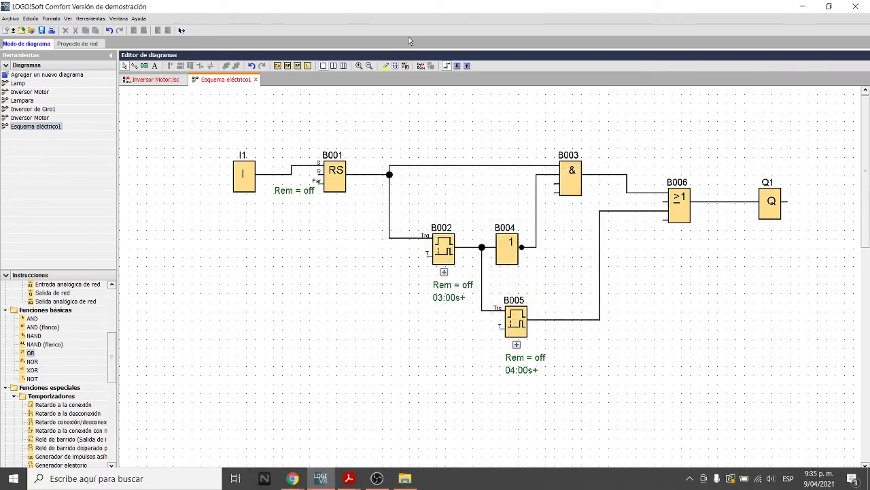
pyautogui.click(419, 66)
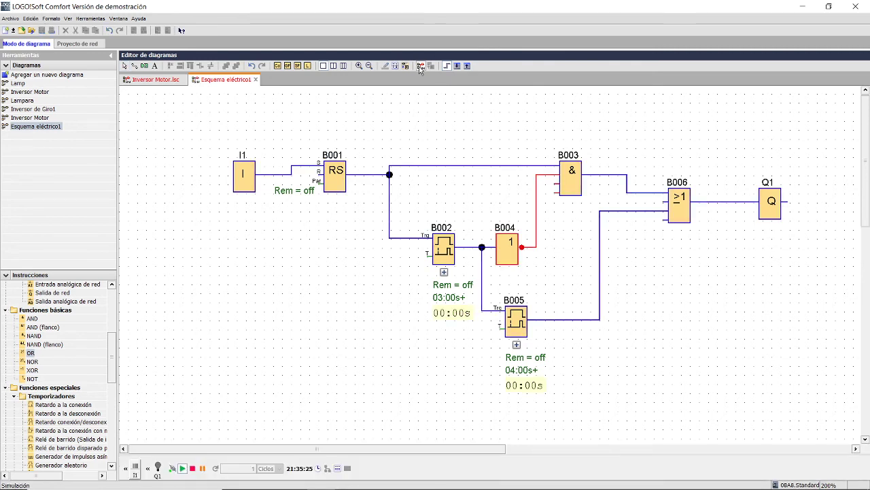
pyautogui.click(135, 467)
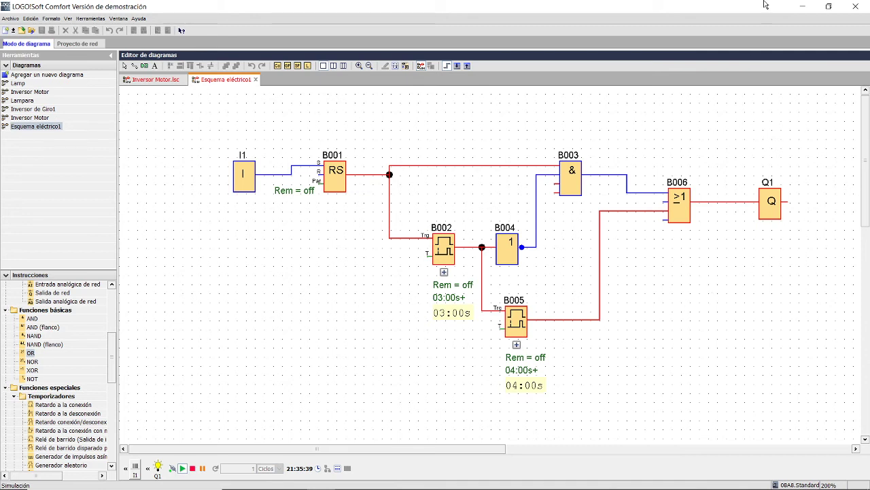
# Switch to Clase 9.pdf in Adobe Acrobat Reader and review the exercise text and the stop section of the reference circuit
pyautogui.click(802, 6)
pyautogui.moveTo(487, 481)
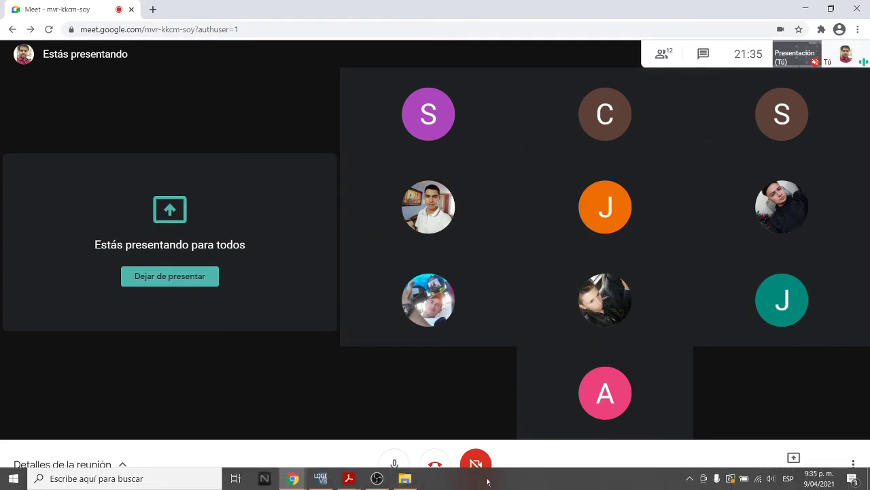
pyautogui.moveTo(347, 483)
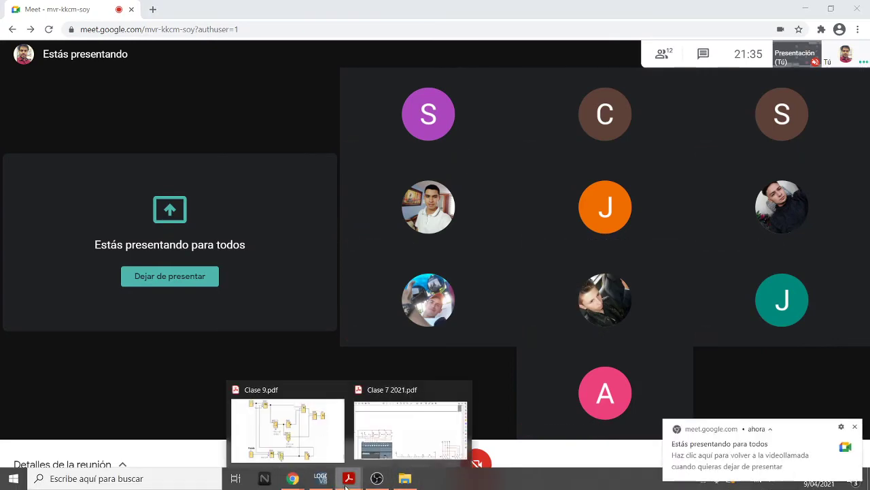
pyautogui.click(315, 423)
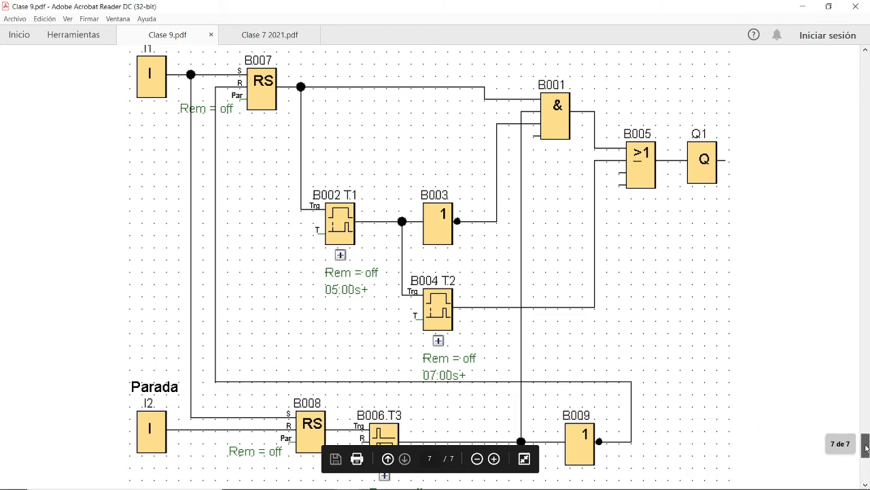
pyautogui.moveTo(866, 446)
pyautogui.mouseDown()
pyautogui.moveTo(864, 402)
pyautogui.moveTo(862, 441)
pyautogui.mouseUp()
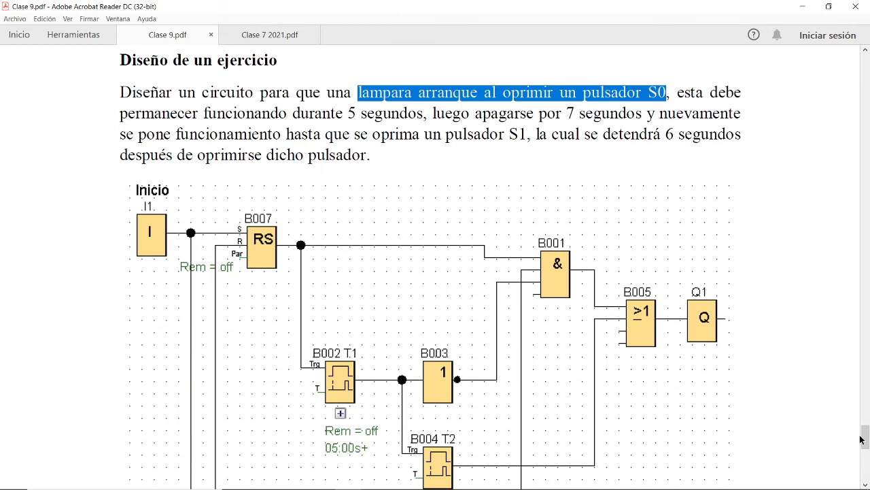
pyautogui.moveTo(860, 440); pyautogui.dragTo(868, 449)
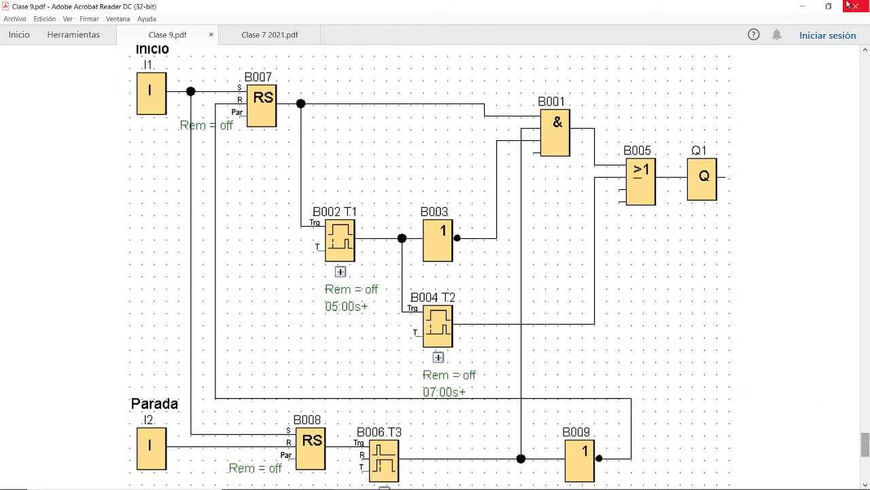
# Return to LOGO!Soft Comfort and stop the running simulation of the lamp circuit
pyautogui.click(807, 4)
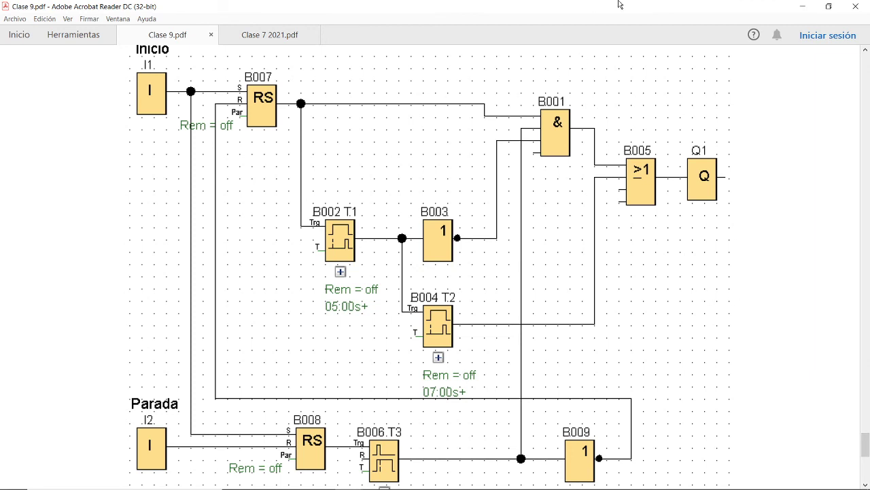
pyautogui.click(803, 6)
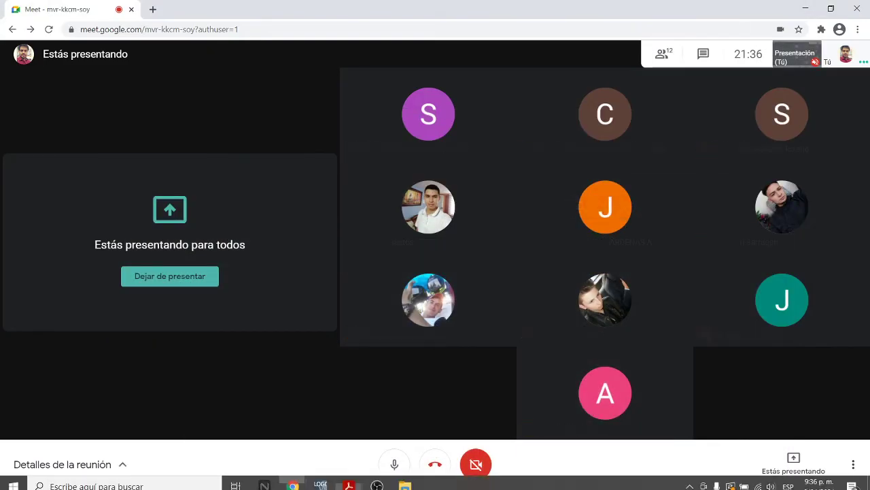
pyautogui.click(349, 479)
pyautogui.click(408, 426)
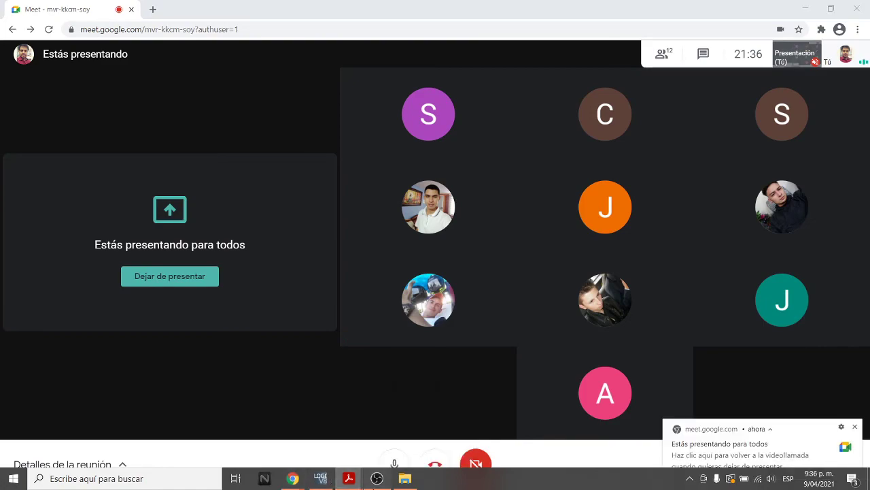
pyautogui.click(377, 479)
pyautogui.click(321, 479)
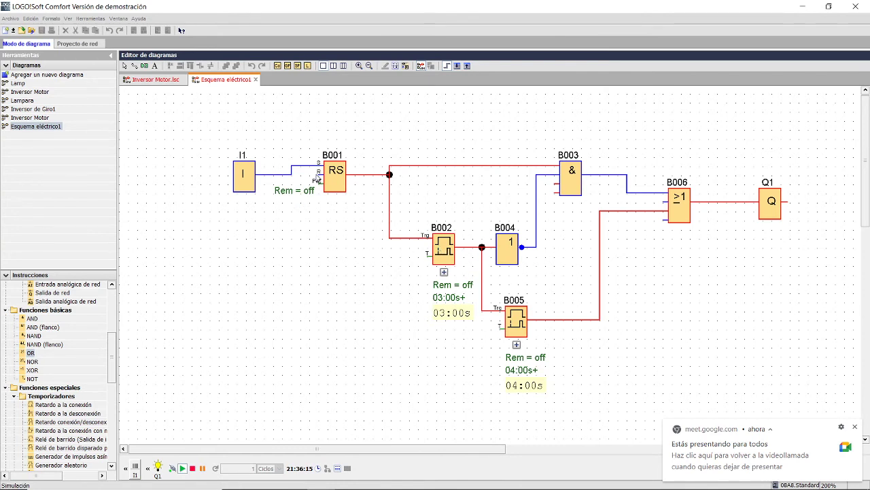
pyautogui.click(857, 426)
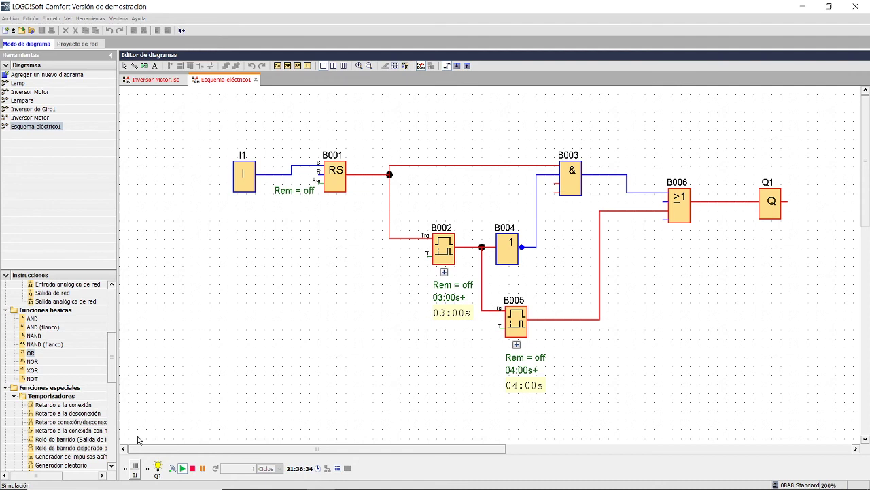
pyautogui.click(192, 468)
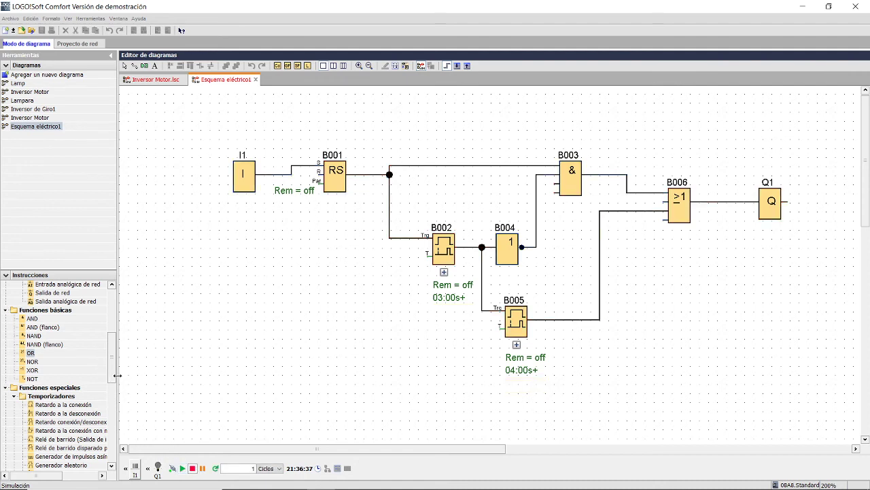
# Add a second digital input below I1 and wire it to the RS relay's R input
pyautogui.moveTo(113, 369); pyautogui.dragTo(118, 275)
pyautogui.click(45, 310)
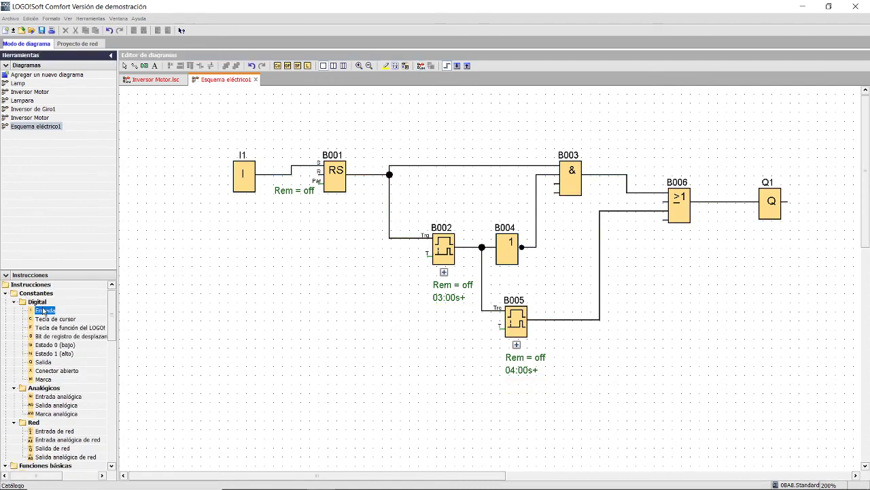
pyautogui.click(242, 365)
pyautogui.click(241, 366)
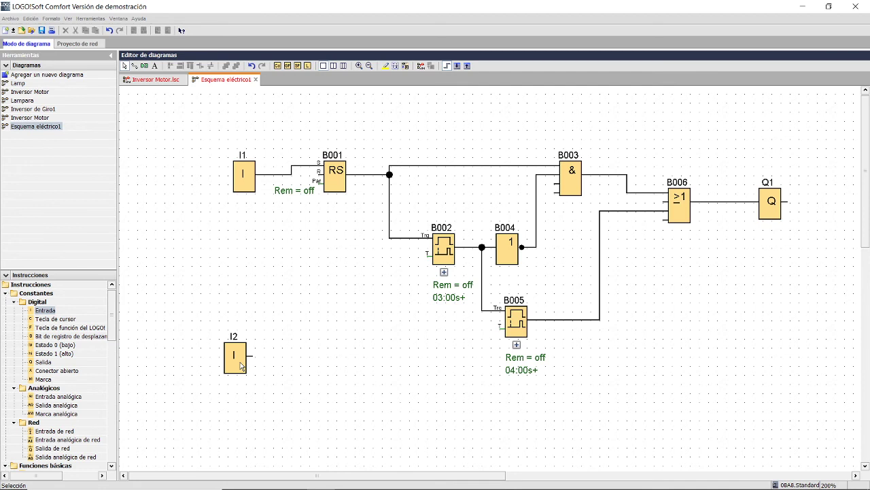
pyautogui.moveTo(320, 171); pyautogui.dragTo(253, 355)
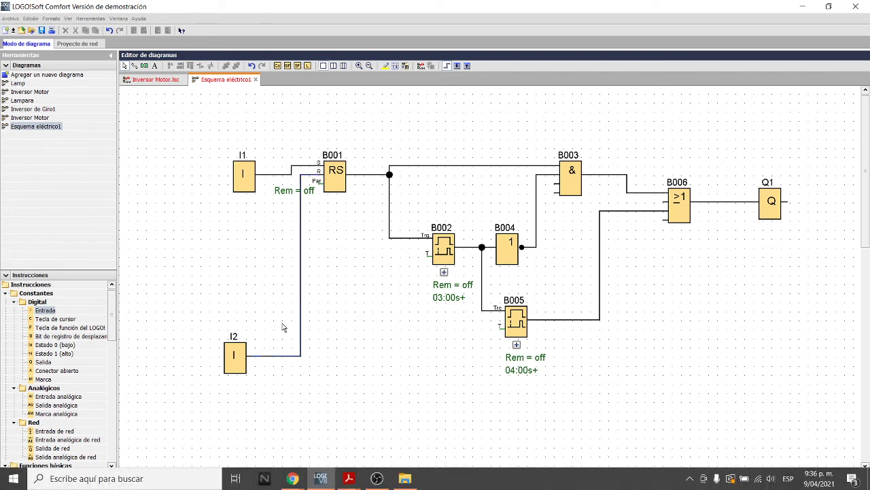
# Simulate the circuit with the new reset input and activate I1 to run the lamp's timed sequence
pyautogui.click(423, 66)
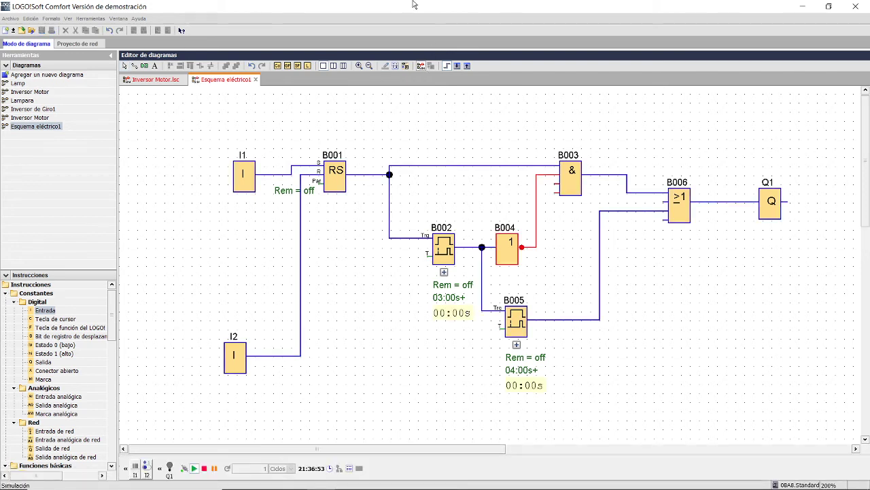
pyautogui.click(135, 468)
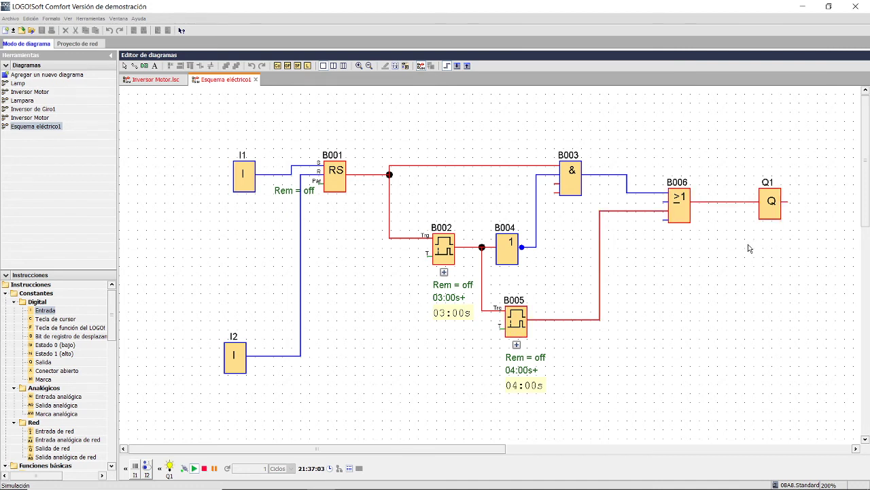
# Set I2's simulation mode to a normally closed pushbutton (Pulsador, contacto normalmente cerrado)
pyautogui.rightClick(147, 466)
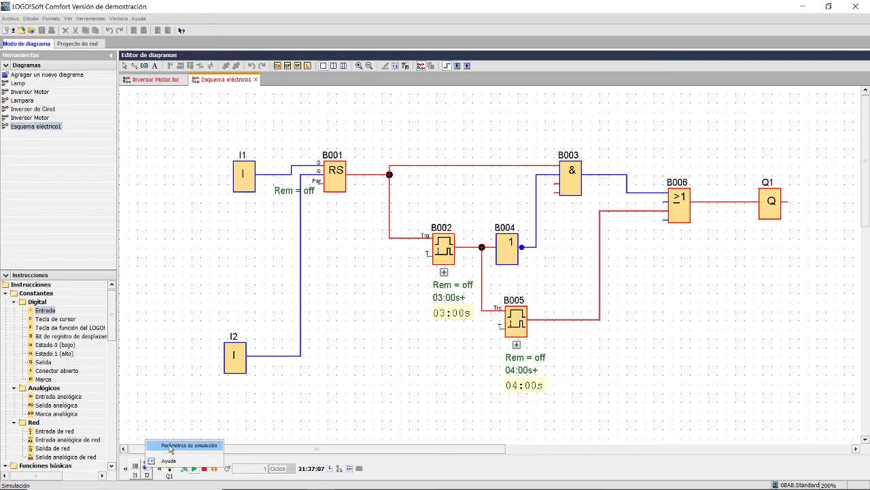
pyautogui.click(151, 446)
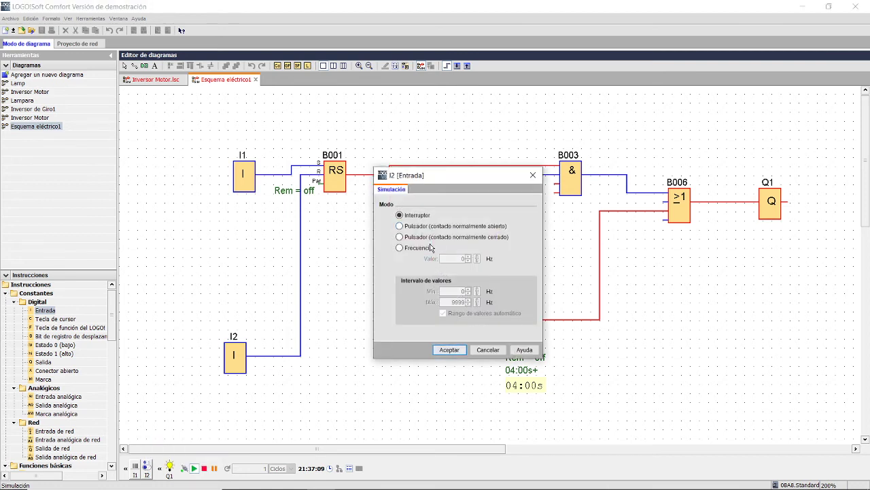
pyautogui.click(418, 237)
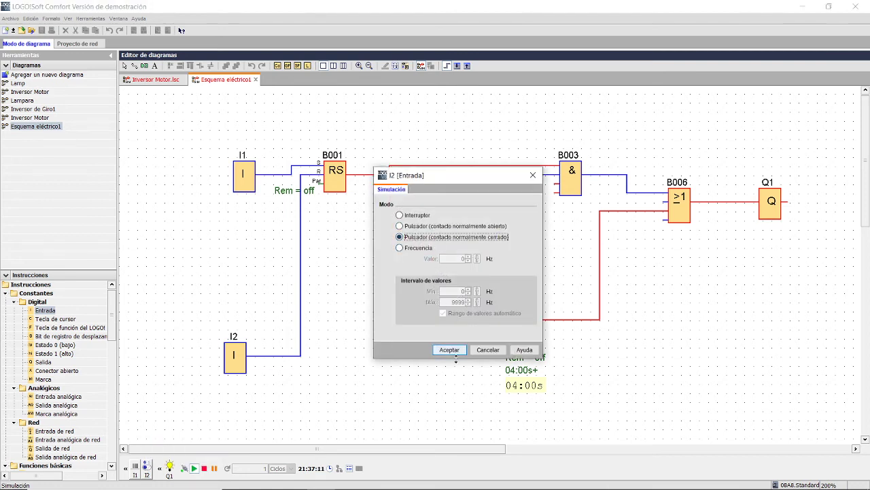
pyautogui.click(449, 349)
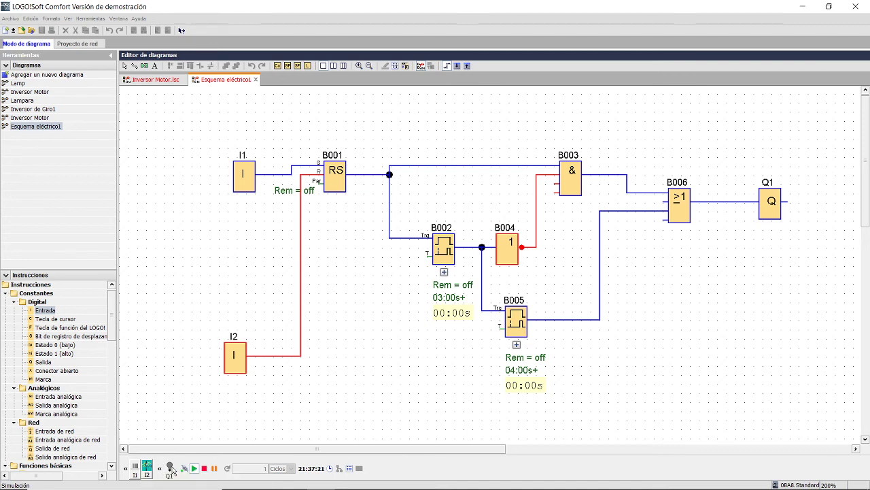
# Set I2's simulation mode to a normally open pushbutton (Pulsador, contacto normalmente abierto)
pyautogui.rightClick(149, 468)
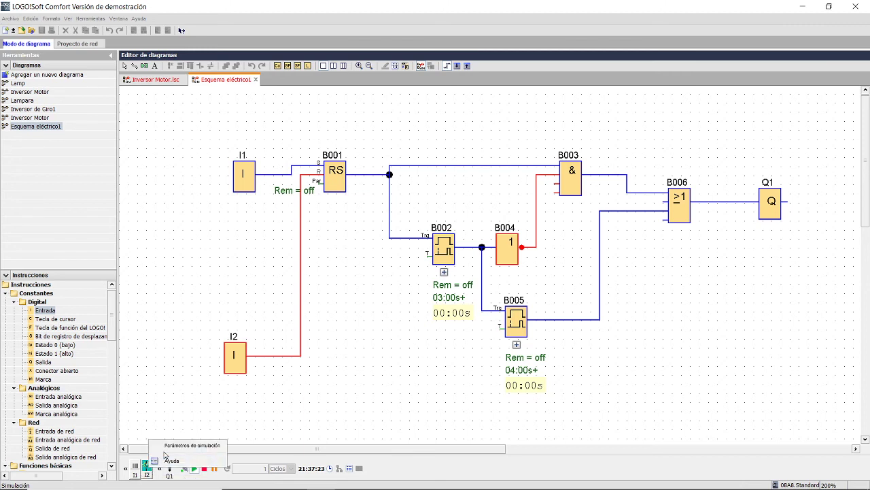
pyautogui.click(193, 445)
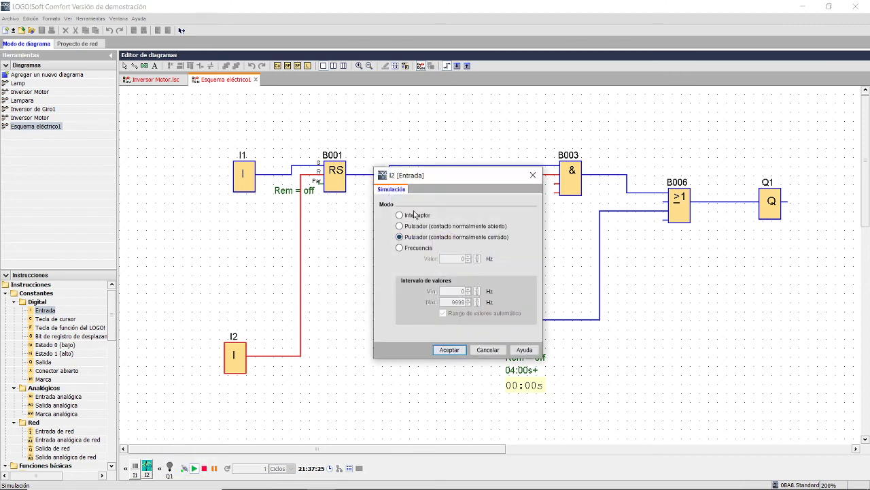
pyautogui.click(401, 226)
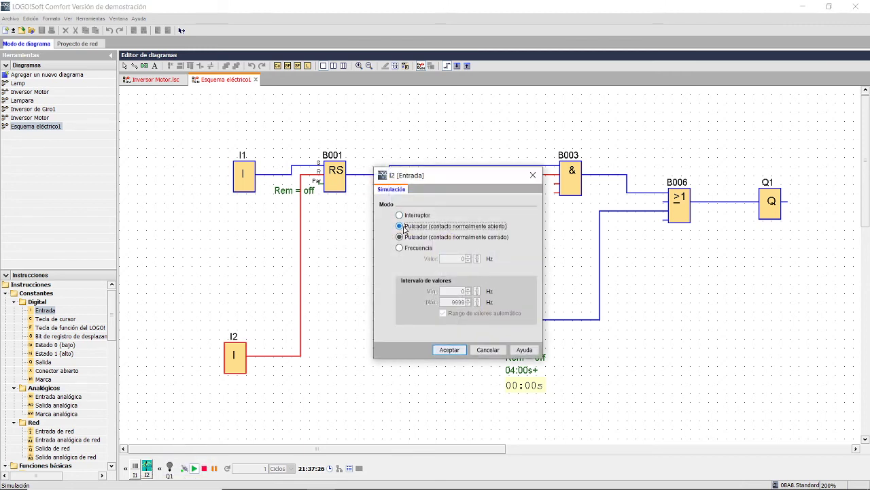
pyautogui.click(448, 350)
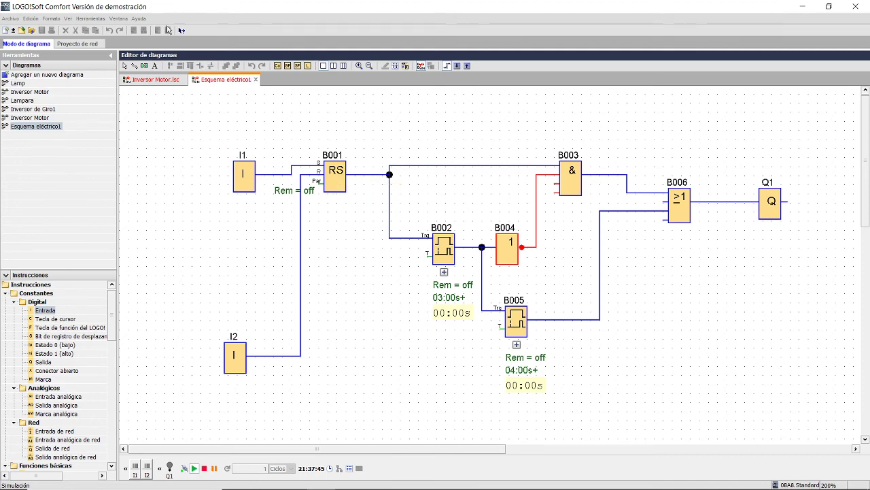
# Open the Inversor Motor.lsc diagram and examine how its Paro and Rele inputs reset the RS relays
pyautogui.click(140, 80)
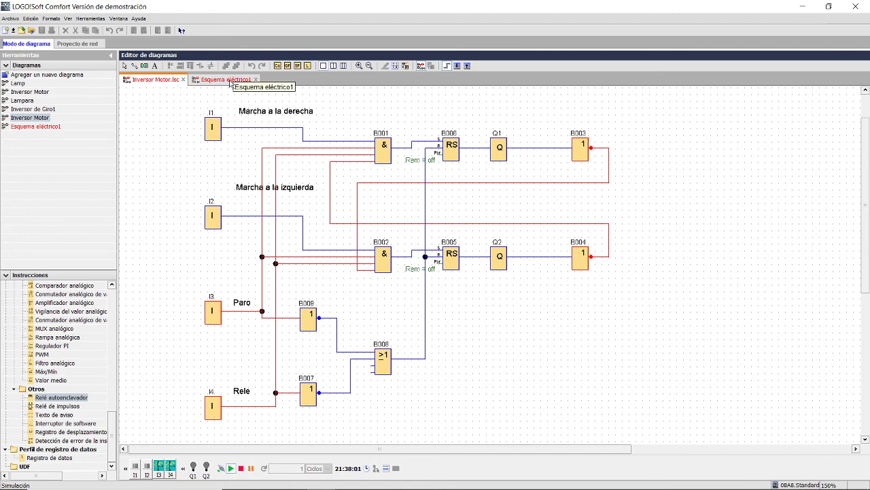
pyautogui.click(230, 80)
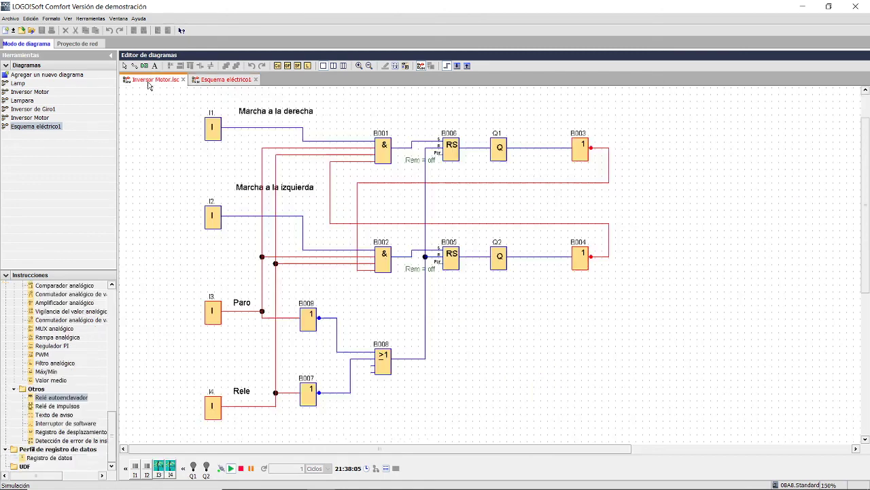
pyautogui.click(148, 82)
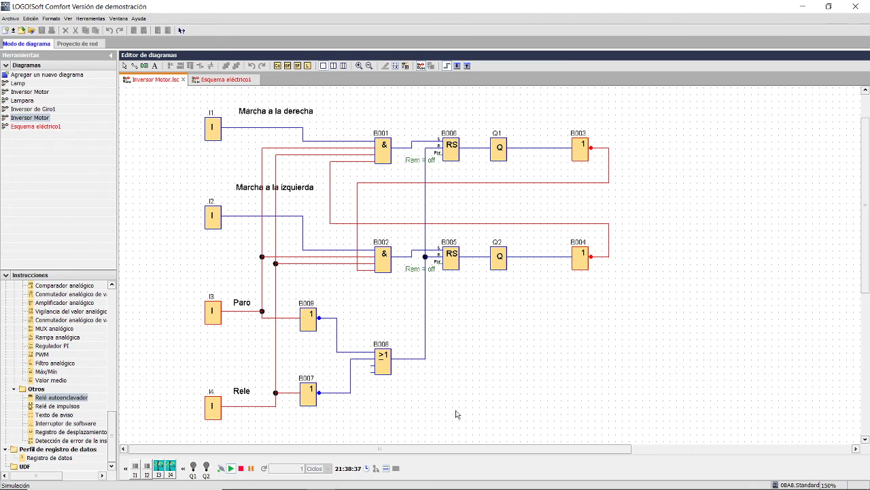
# Return to the Esquema eléctrico1 diagram and test the simulated circuit by starting it with I1 and stopping it with I2
pyautogui.click(212, 80)
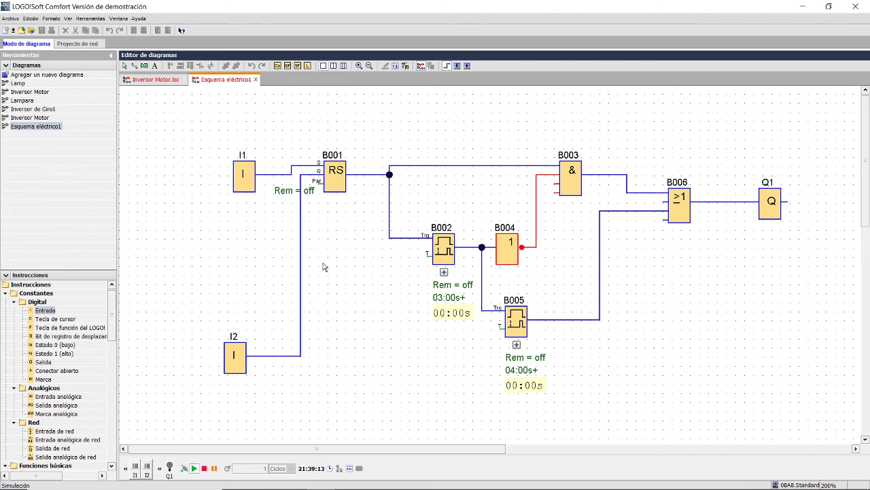
pyautogui.click(136, 469)
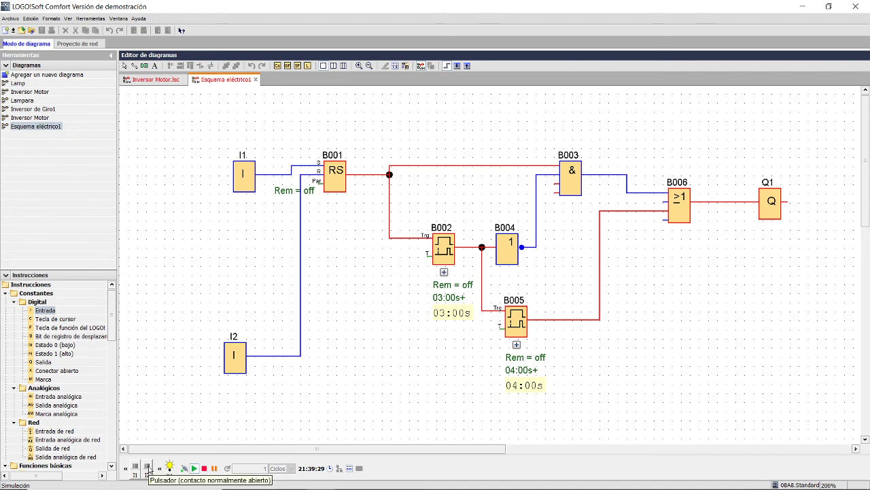
pyautogui.click(147, 468)
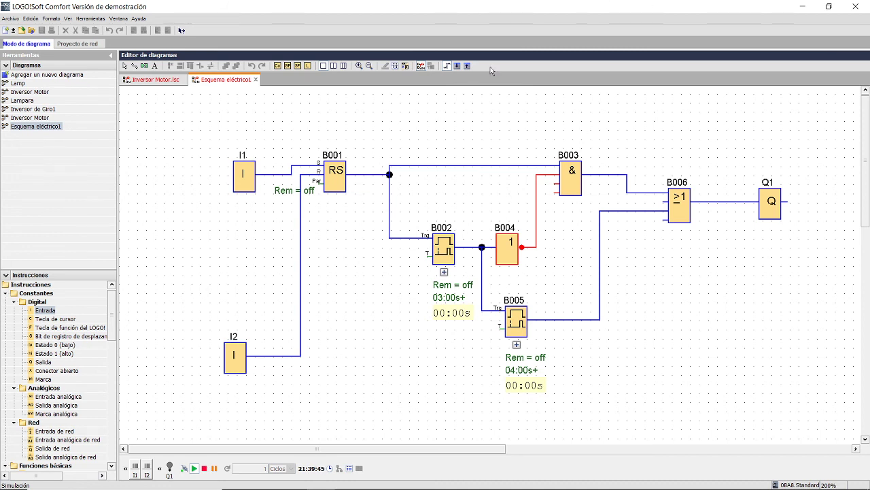
# Switch to the Clase 9.pdf exercise in Adobe Acrobat Reader
pyautogui.click(804, 6)
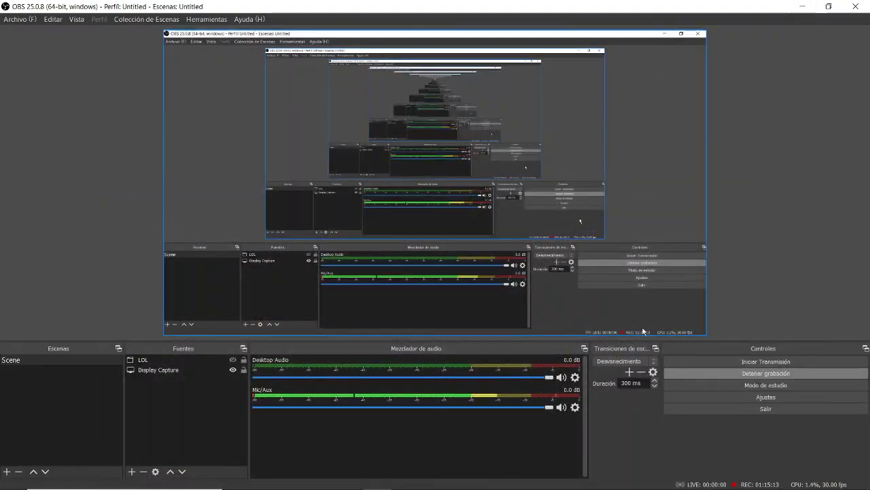
pyautogui.moveTo(348, 476)
pyautogui.rightClick(299, 450)
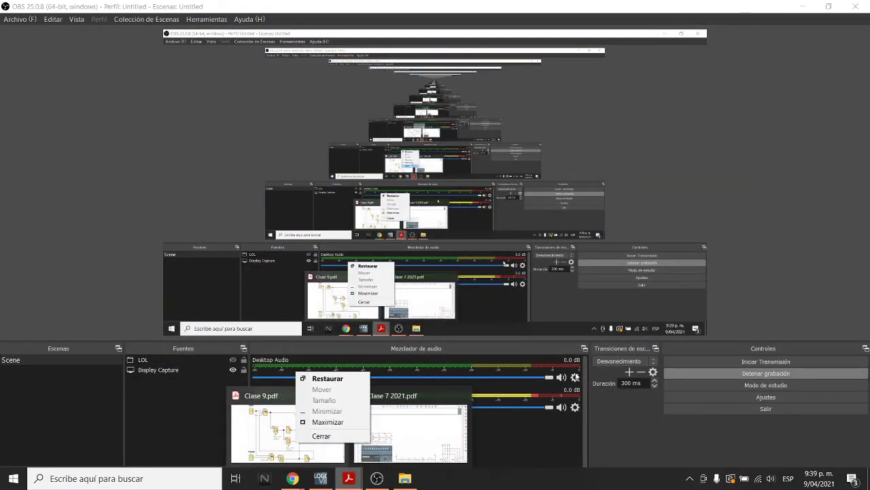
pyautogui.click(349, 412)
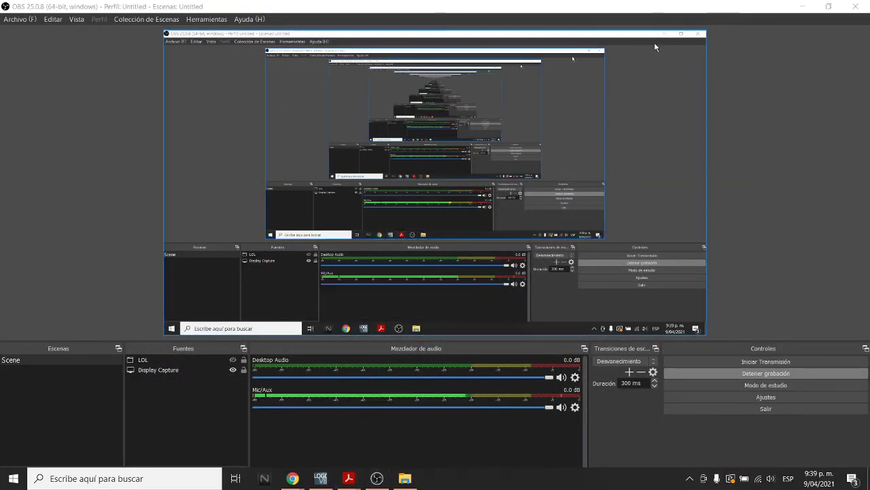
pyautogui.click(803, 6)
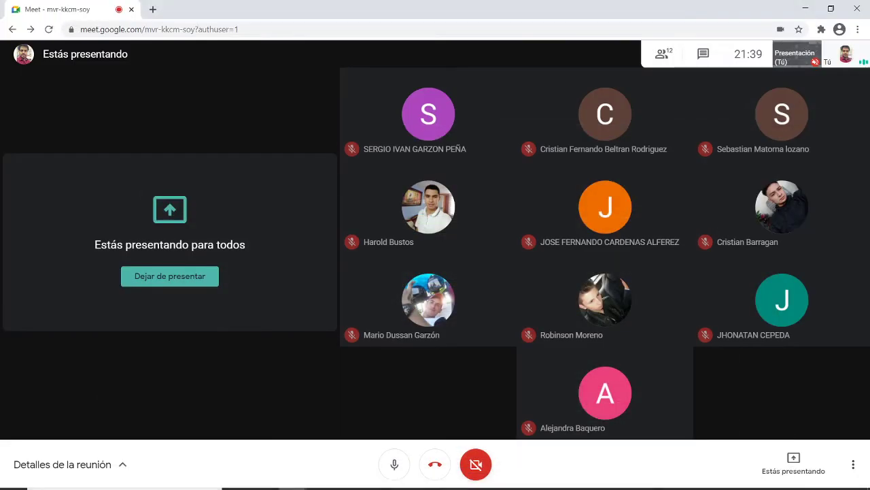
pyautogui.moveTo(348, 478)
pyautogui.click(295, 438)
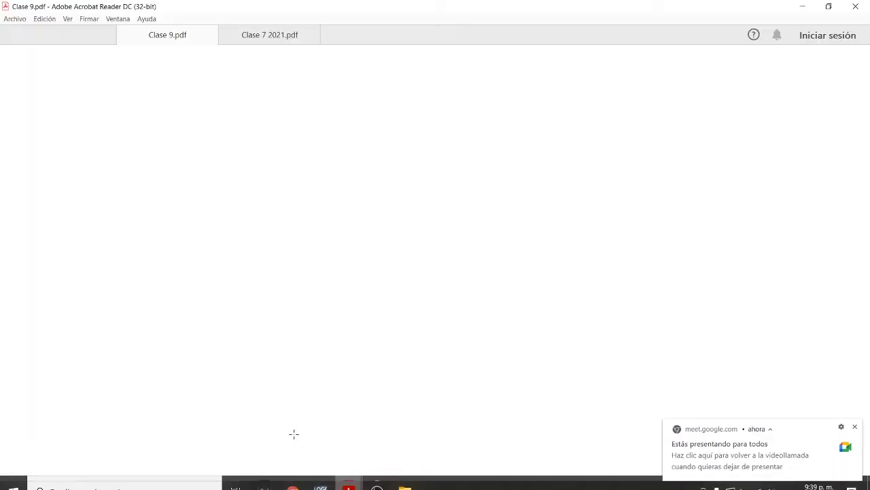
# Examine the page 7 reference diagram, especially how the Parada input, second RS relay, timer T3 and NOT gate connect to the start circuit
pyautogui.moveTo(866, 444); pyautogui.dragTo(866, 452)
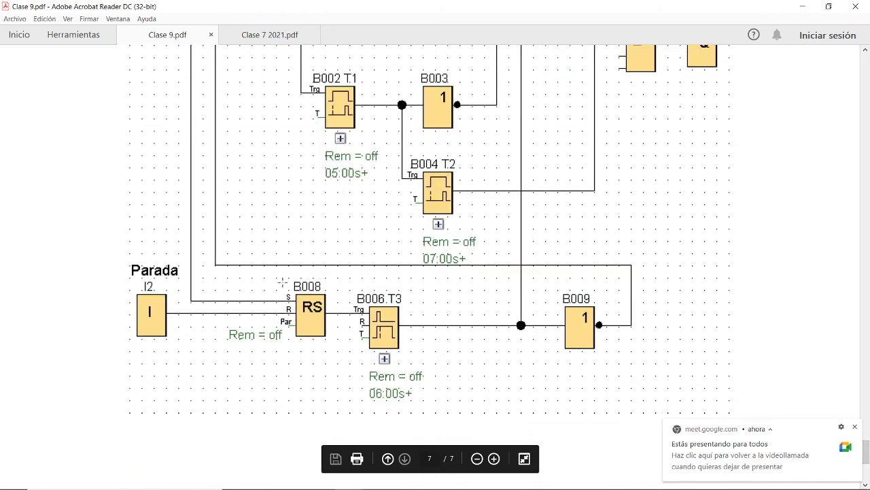
pyautogui.click(855, 427)
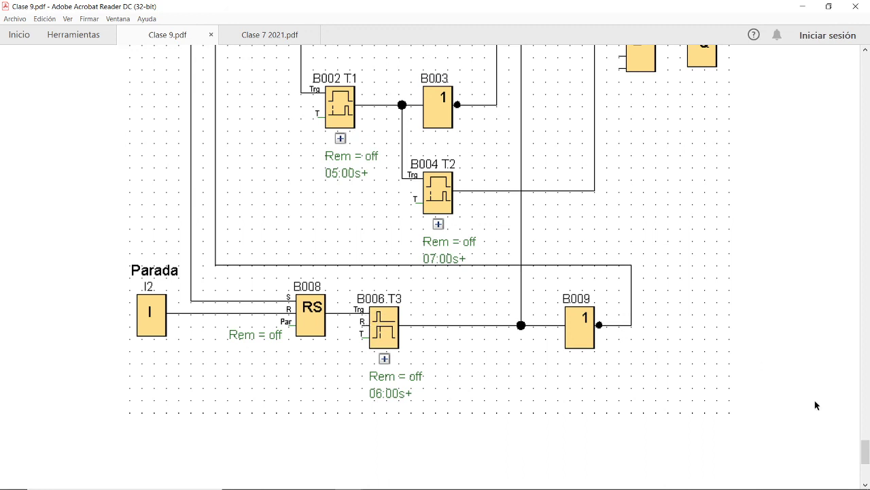
pyautogui.moveTo(866, 457); pyautogui.dragTo(867, 456)
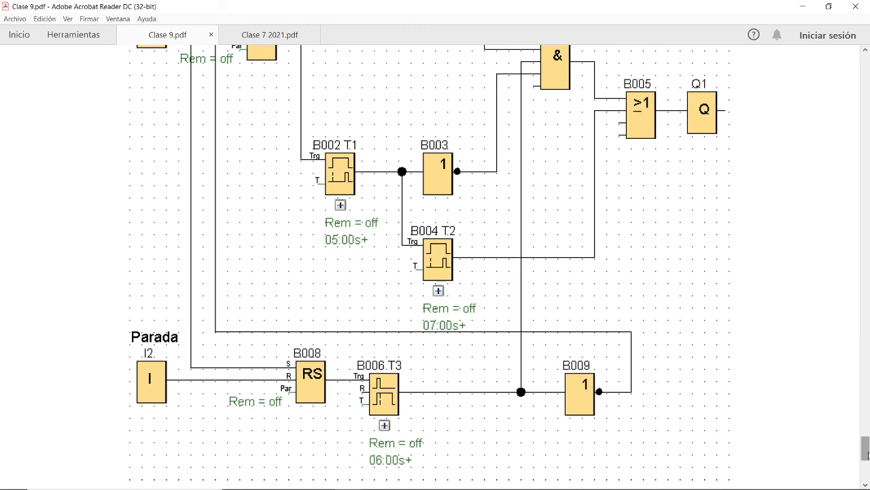
pyautogui.moveTo(868, 455); pyautogui.dragTo(868, 451)
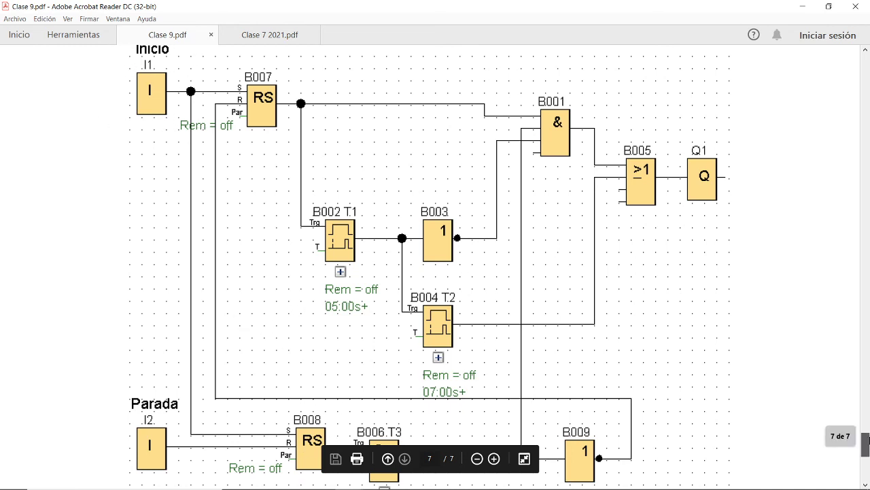
pyautogui.moveTo(866, 442); pyautogui.dragTo(867, 446)
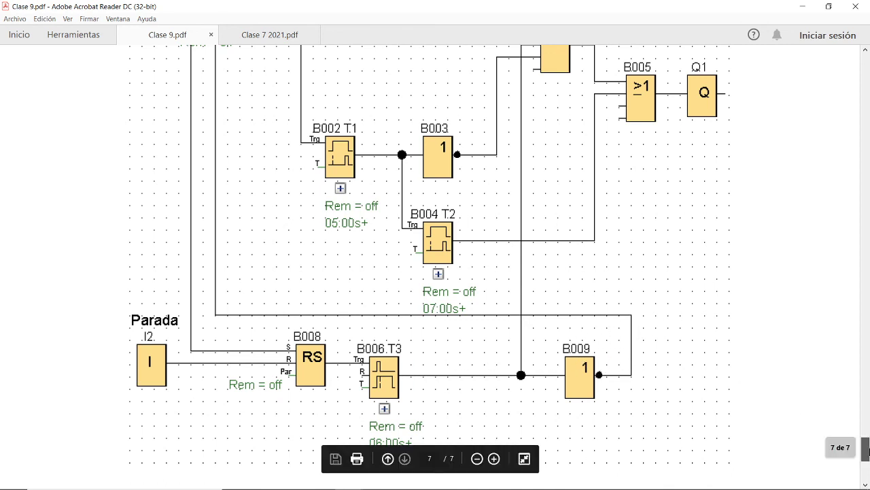
pyautogui.scroll(3, 866, 449)
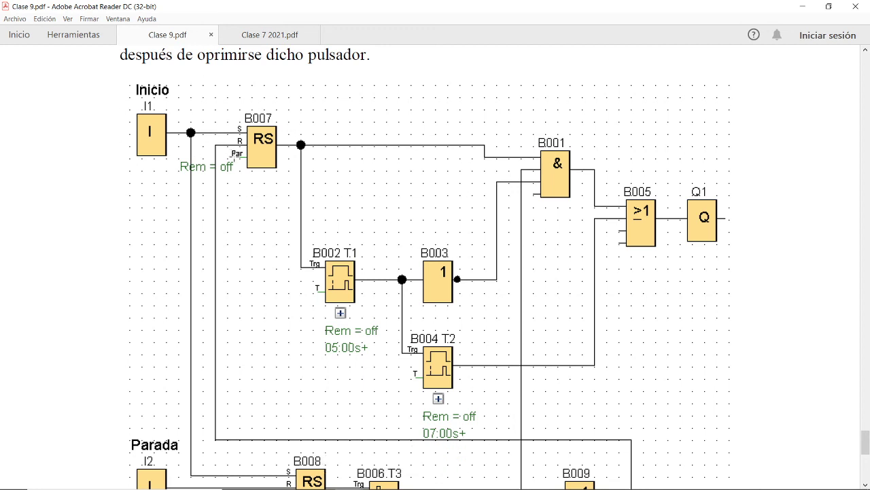
pyautogui.moveTo(868, 445)
pyautogui.mouseDown()
pyautogui.moveTo(868, 459)
pyautogui.moveTo(869, 452)
pyautogui.mouseUp()
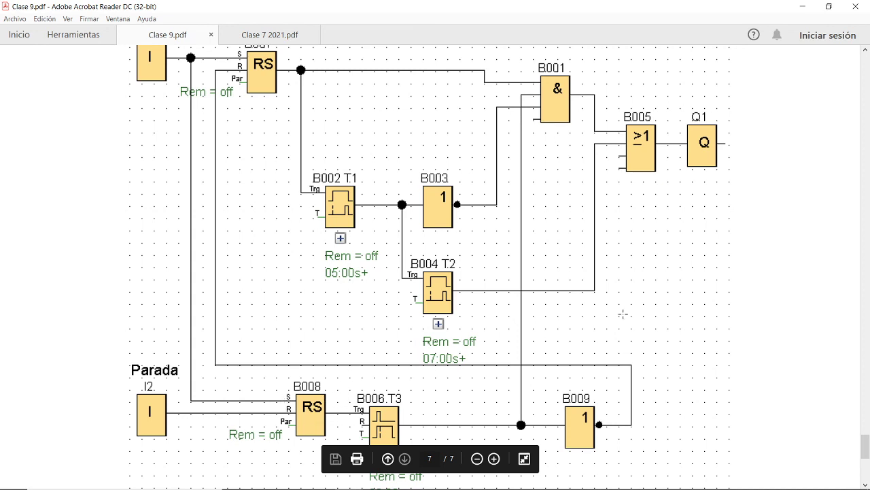
pyautogui.moveTo(866, 448); pyautogui.dragTo(867, 451)
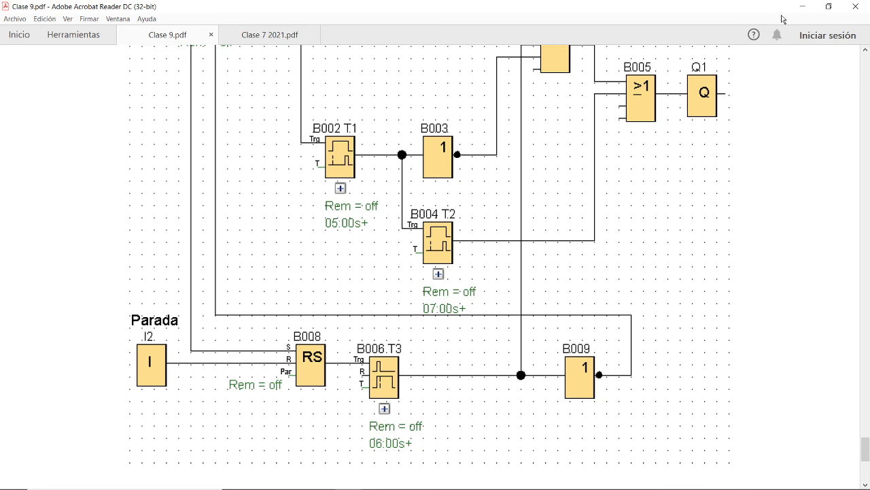
# Return to LOGO!Soft Comfort, end the simulation and delete the wire from I2 to B001's reset input
pyautogui.click(802, 9)
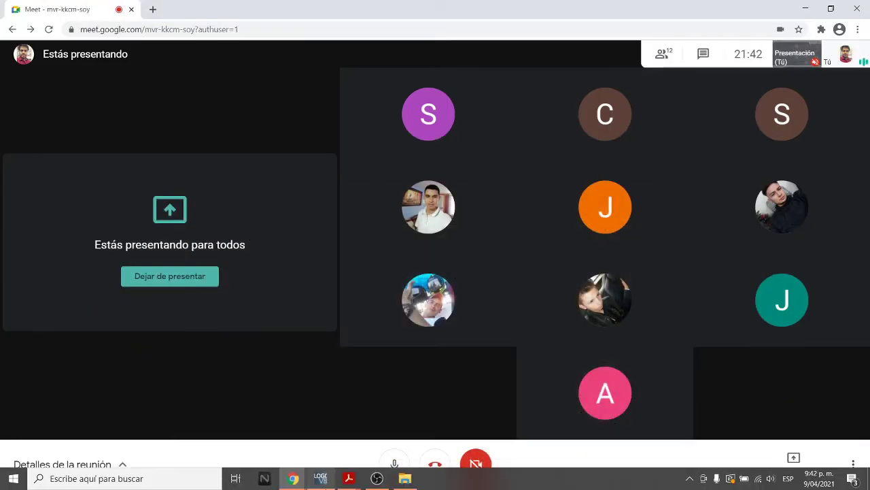
pyautogui.click(324, 484)
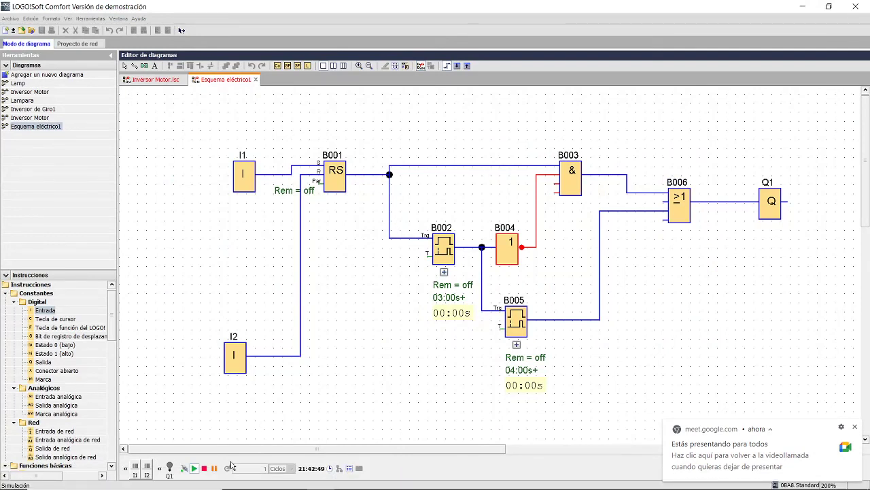
pyautogui.click(204, 468)
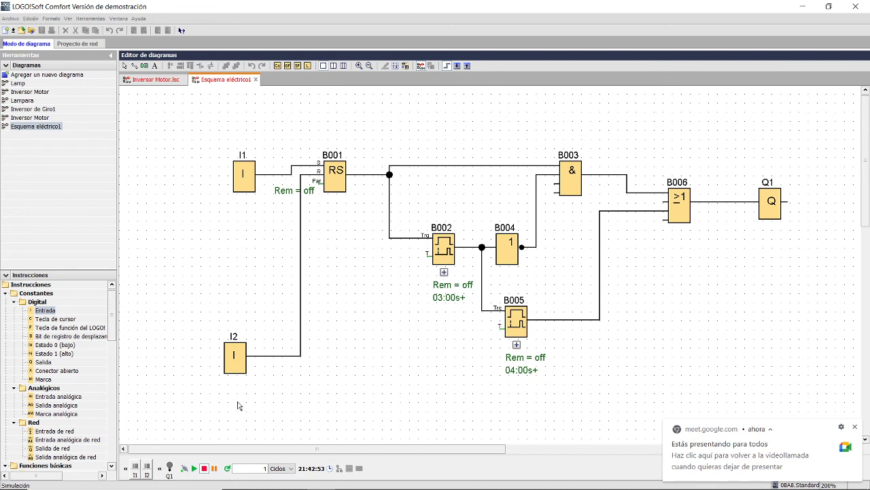
pyautogui.press('Escape')
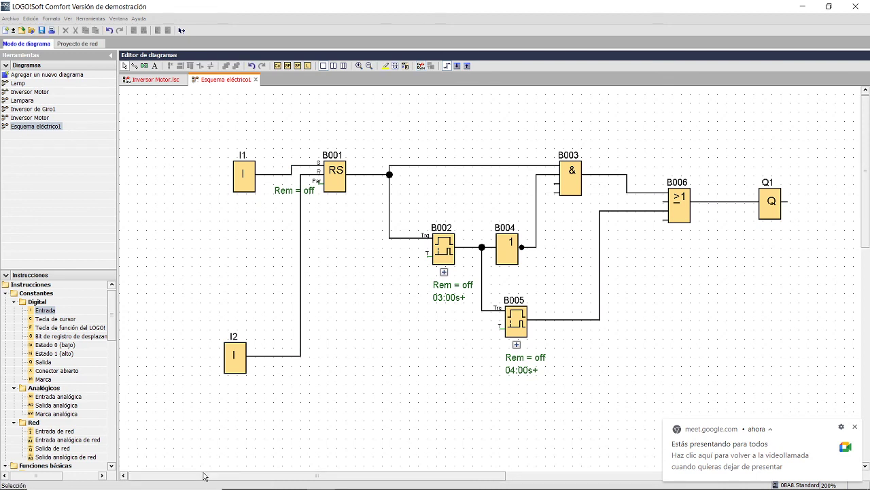
pyautogui.click(300, 350)
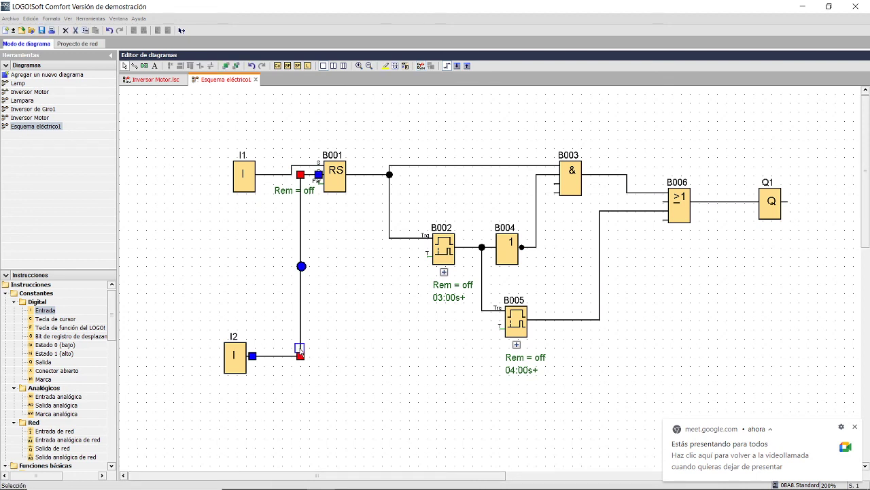
pyautogui.press('Delete')
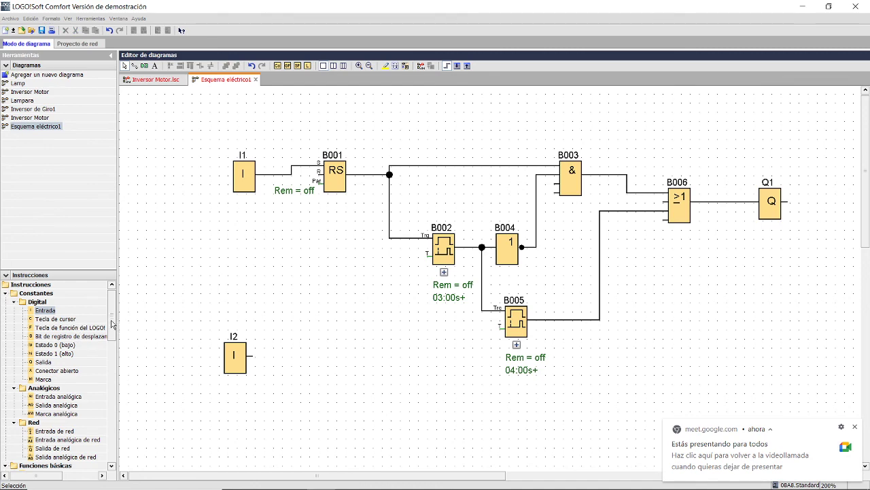
# Place a latching relay (Relé autoenclavador), an off-delay timer (Retardo a la desconexión) and a NOT gate in a row beside I2
pyautogui.moveTo(112, 324); pyautogui.dragTo(111, 443)
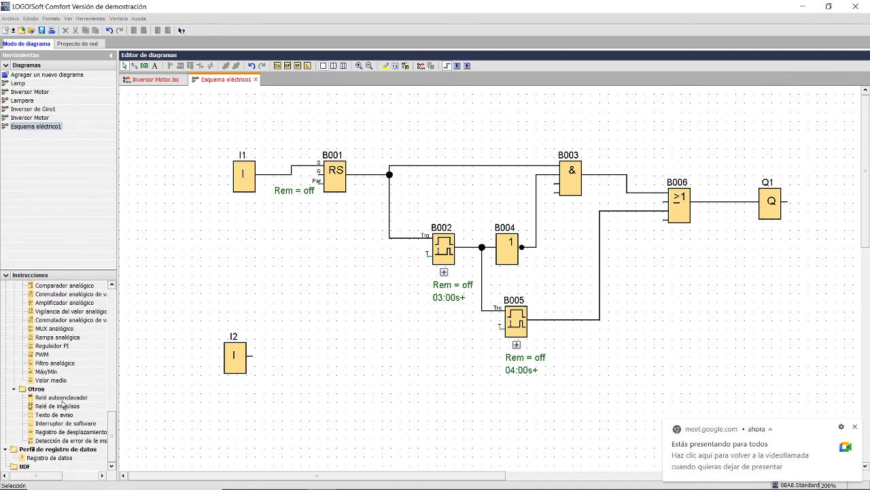
pyautogui.moveTo(61, 398); pyautogui.dragTo(311, 351)
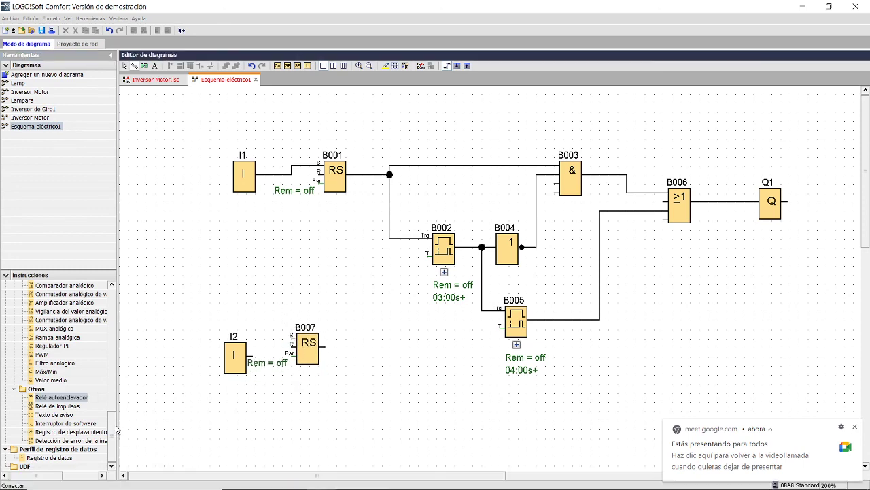
pyautogui.moveTo(116, 428); pyautogui.dragTo(107, 373)
pyautogui.moveTo(65, 331); pyautogui.dragTo(386, 389)
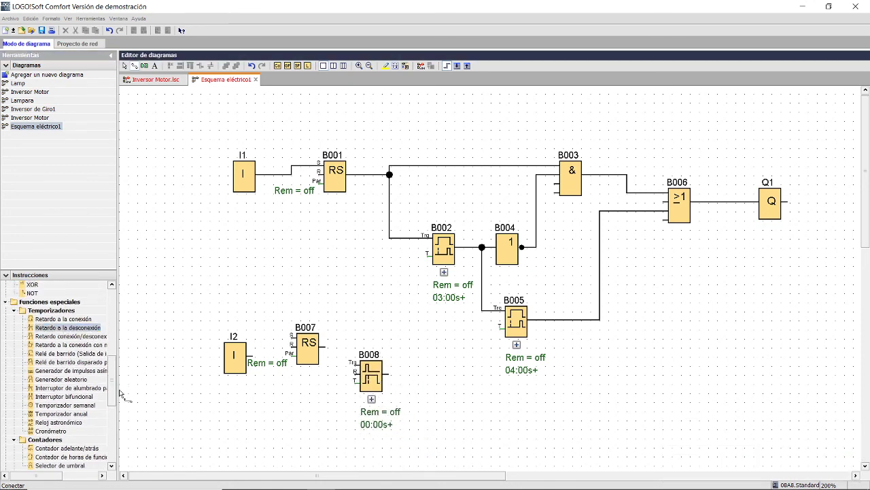
pyautogui.moveTo(113, 383); pyautogui.dragTo(111, 372)
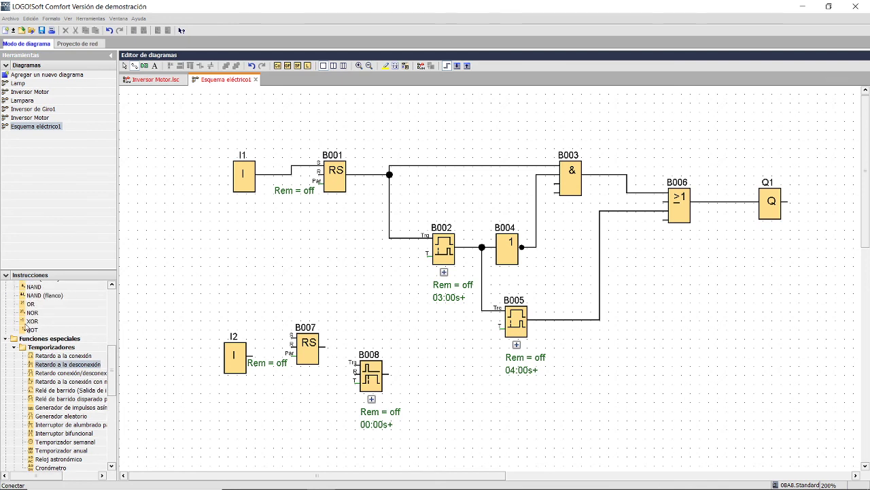
pyautogui.moveTo(29, 329); pyautogui.dragTo(440, 378)
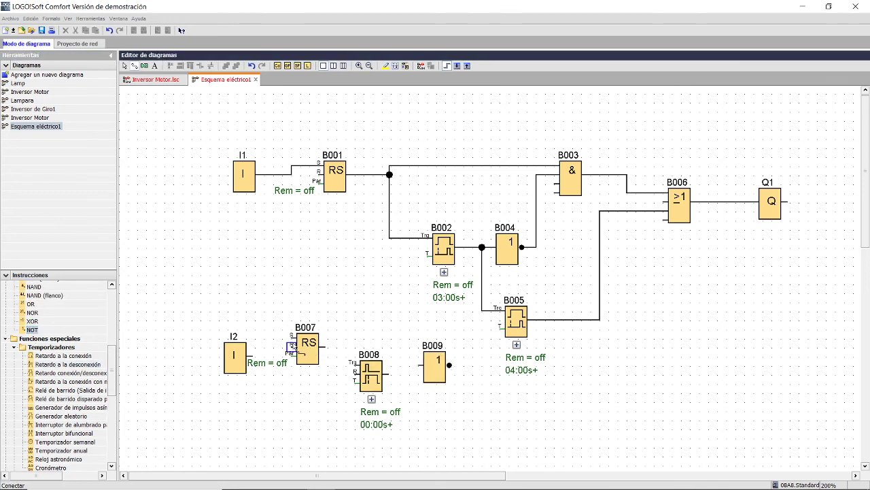
# Connect I2 to B007's reset, I1 to B007's set, and B007's output to the trigger of off-delay timer B008
pyautogui.moveTo(291, 346); pyautogui.dragTo(249, 355)
pyautogui.moveTo(299, 334); pyautogui.dragTo(265, 178)
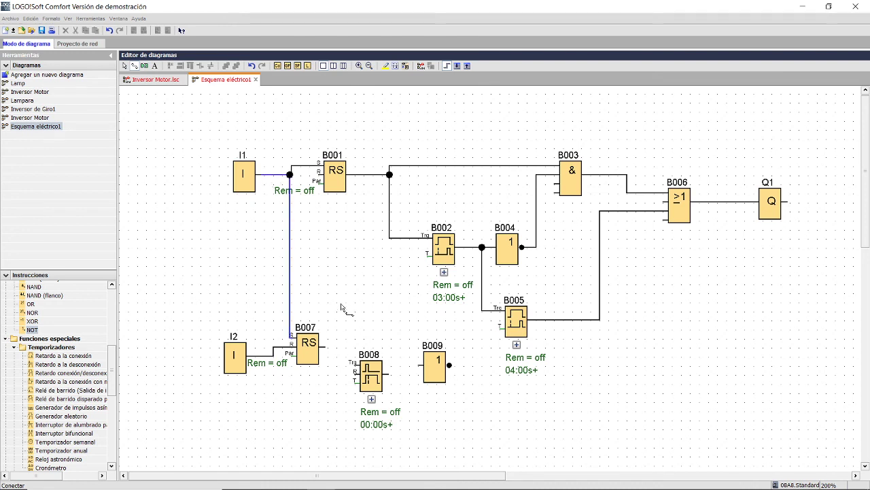
pyautogui.moveTo(323, 346); pyautogui.dragTo(368, 376)
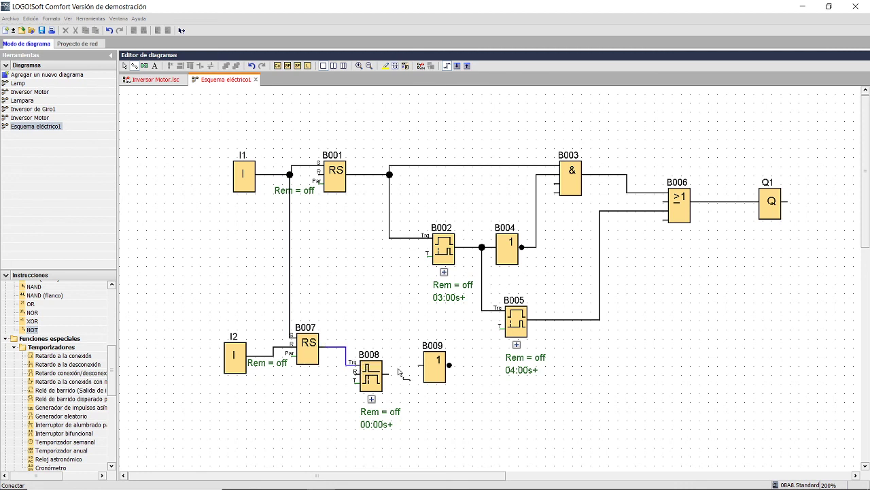
# Try wiring B008's output directly to B001's reset, simulate it with I1 and I2, and remove that wire
pyautogui.moveTo(390, 374); pyautogui.dragTo(319, 172)
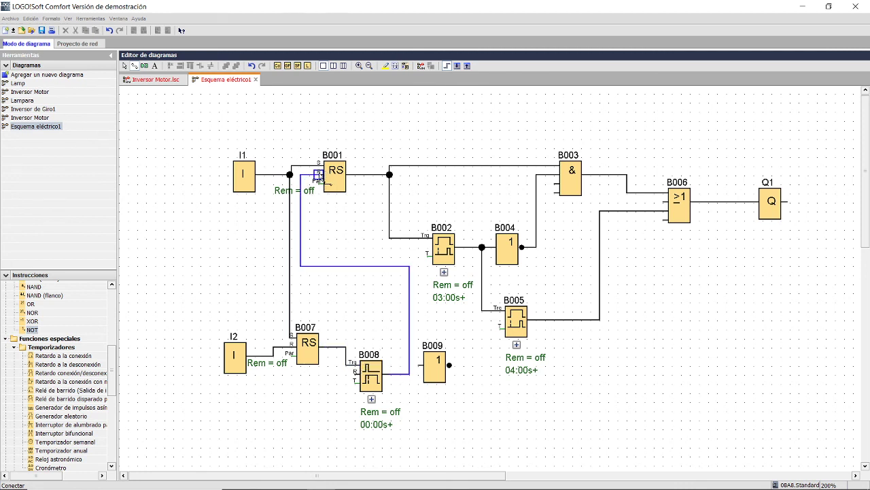
pyautogui.click(422, 67)
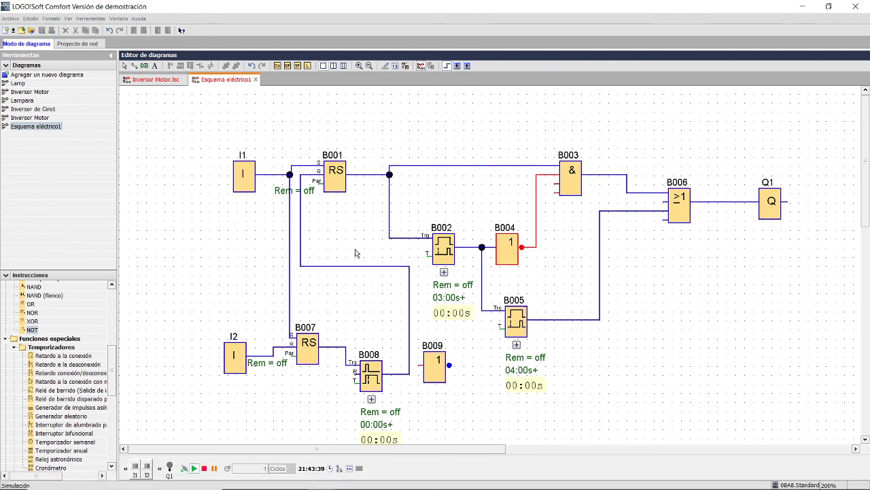
pyautogui.click(136, 468)
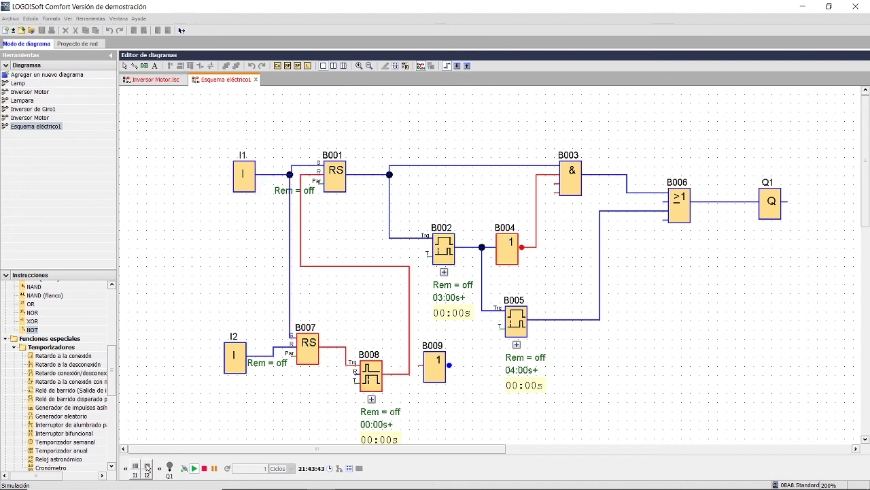
pyautogui.click(147, 467)
pyautogui.click(203, 469)
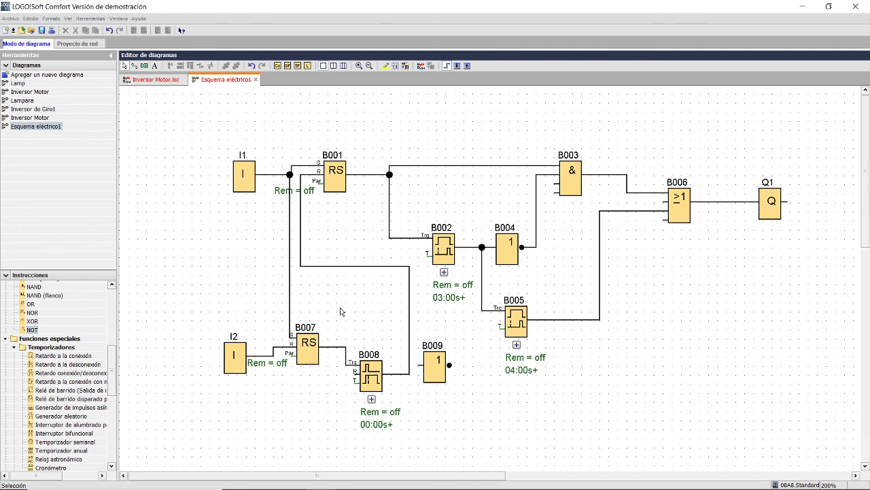
pyautogui.click(409, 320)
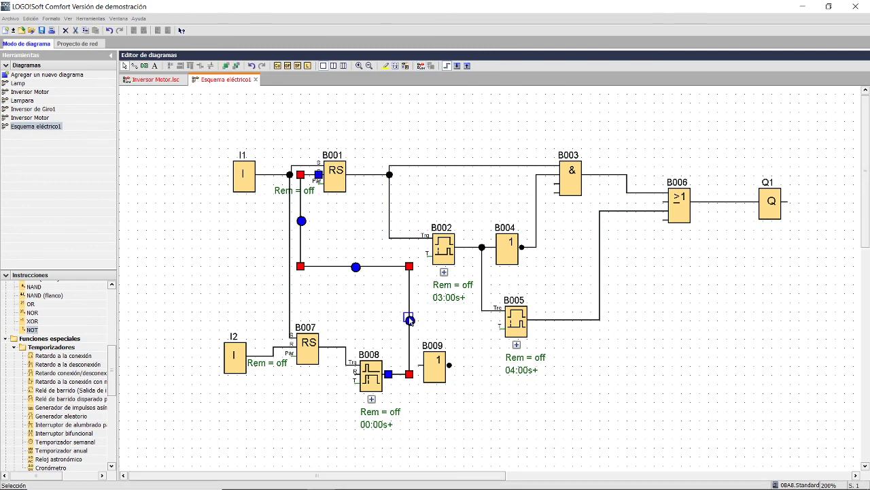
pyautogui.press('Delete')
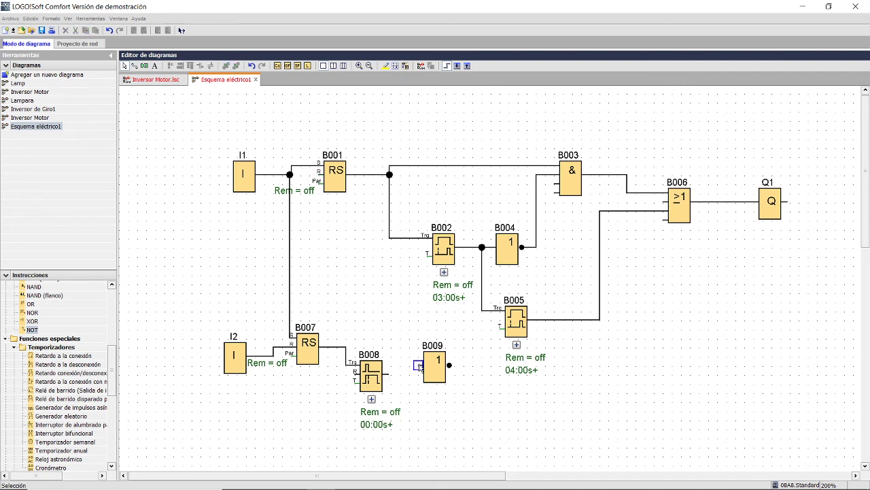
# Connect B008's output through NOT gate B009 to B001's reset input, and reroute the reset wire clear of the I1 branch
pyautogui.moveTo(421, 364); pyautogui.dragTo(383, 374)
pyautogui.moveTo(449, 365); pyautogui.dragTo(317, 174)
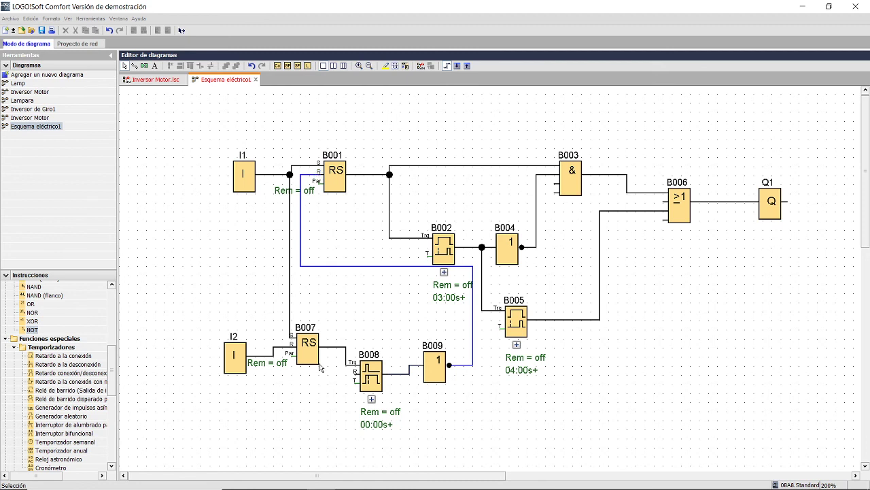
pyautogui.moveTo(378, 265); pyautogui.dragTo(378, 295)
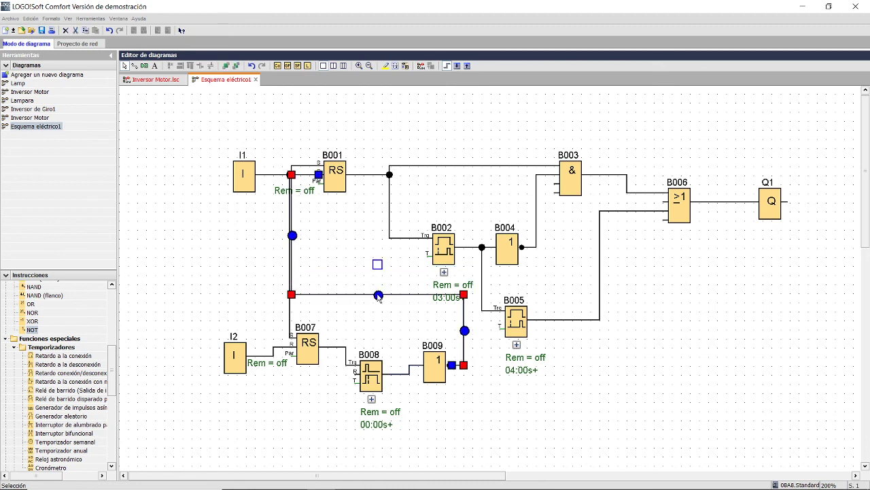
pyautogui.moveTo(292, 236); pyautogui.dragTo(317, 237)
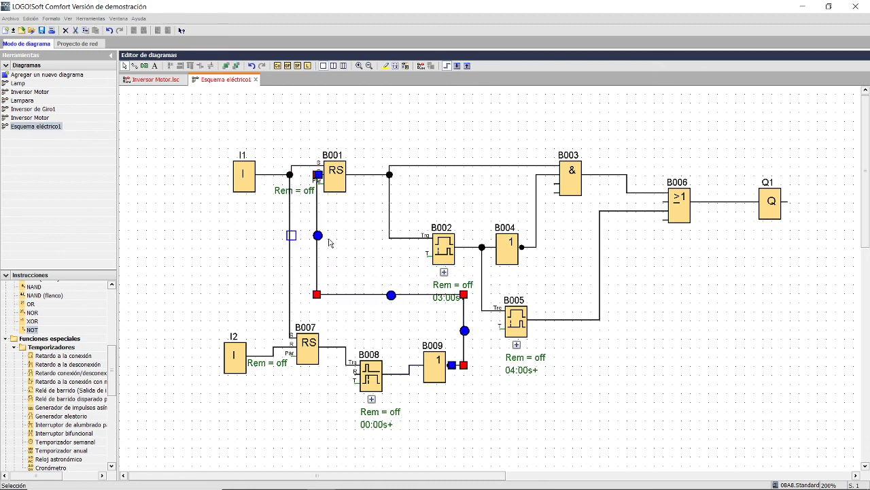
# Start the circuit simulation and set off-delay timer B008's delay to 3 seconds
pyautogui.click(376, 239)
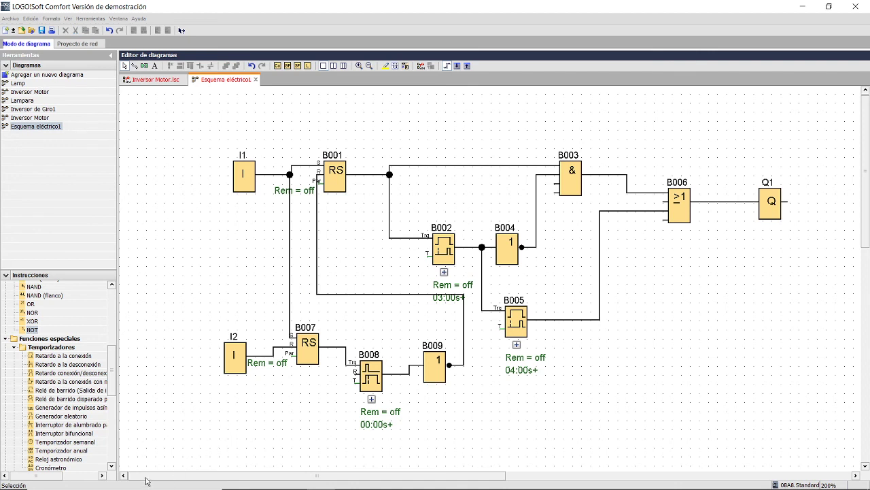
pyautogui.click(421, 67)
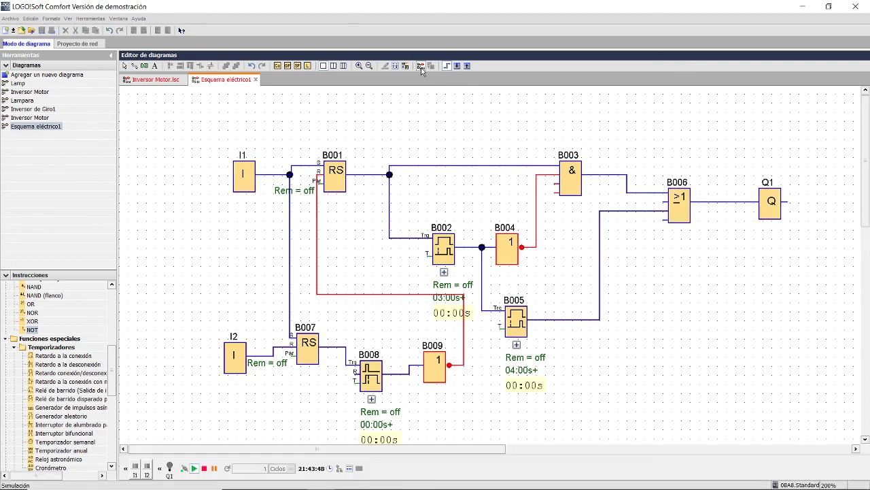
pyautogui.doubleClick(371, 370)
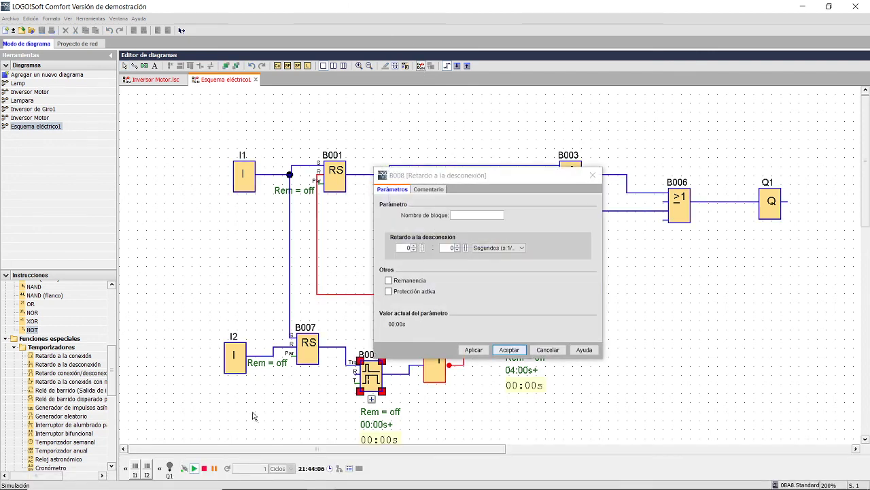
pyautogui.click(414, 246)
pyautogui.click(509, 350)
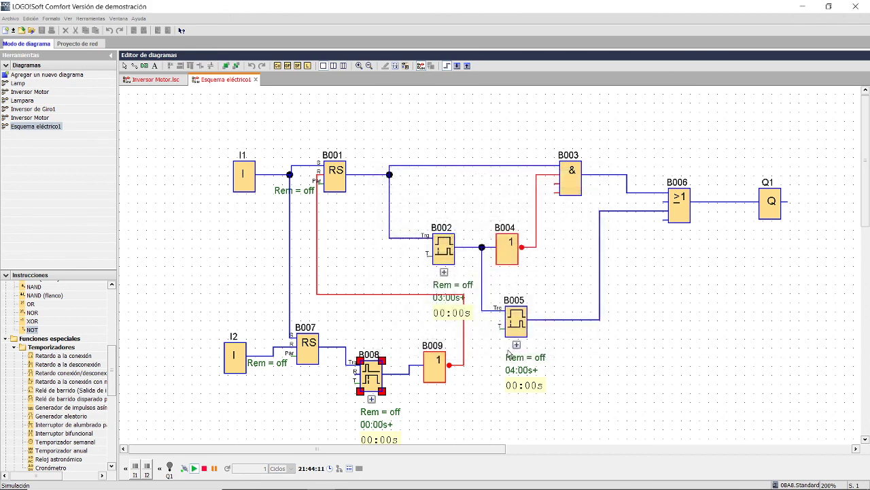
# Test the delayed stop in the simulation by activating I1 and then I2, twice, while watching the timers and Q1
pyautogui.click(135, 466)
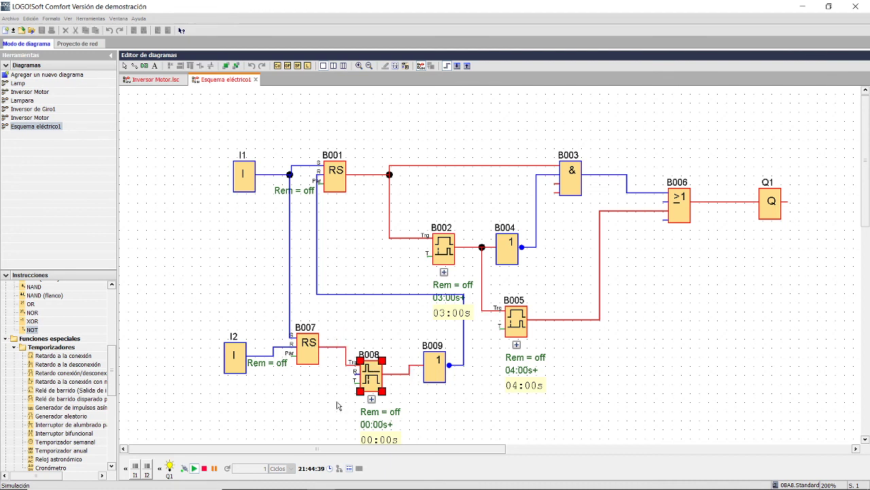
pyautogui.scroll(-2, 331, 396)
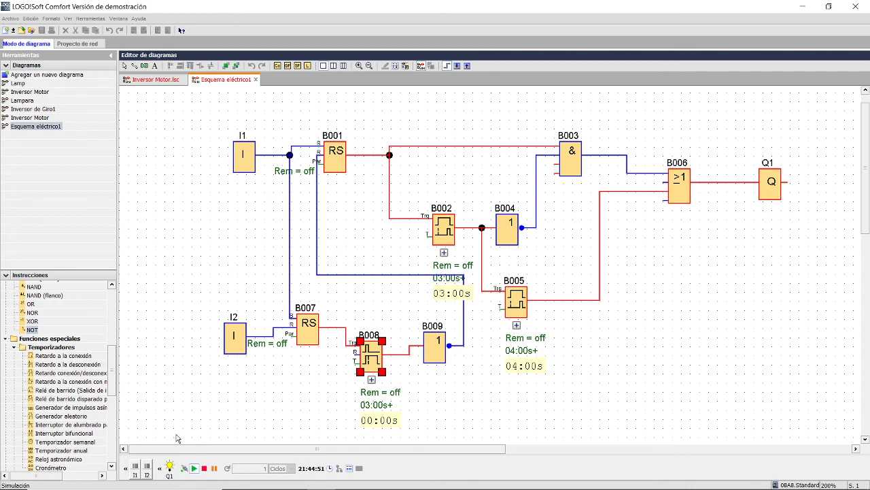
pyautogui.click(148, 466)
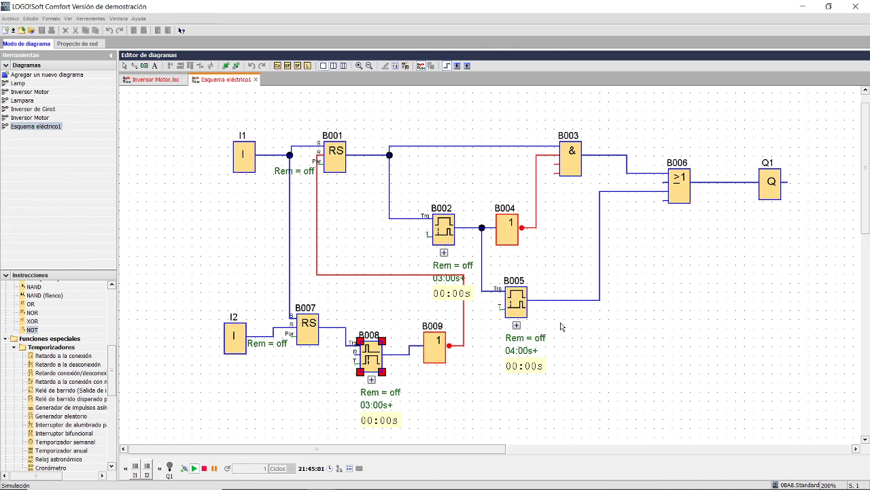
pyautogui.click(136, 467)
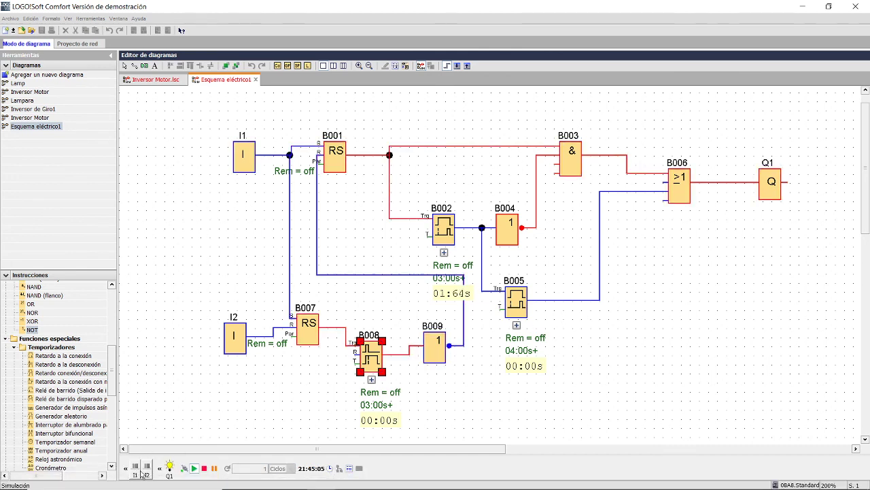
pyautogui.click(146, 469)
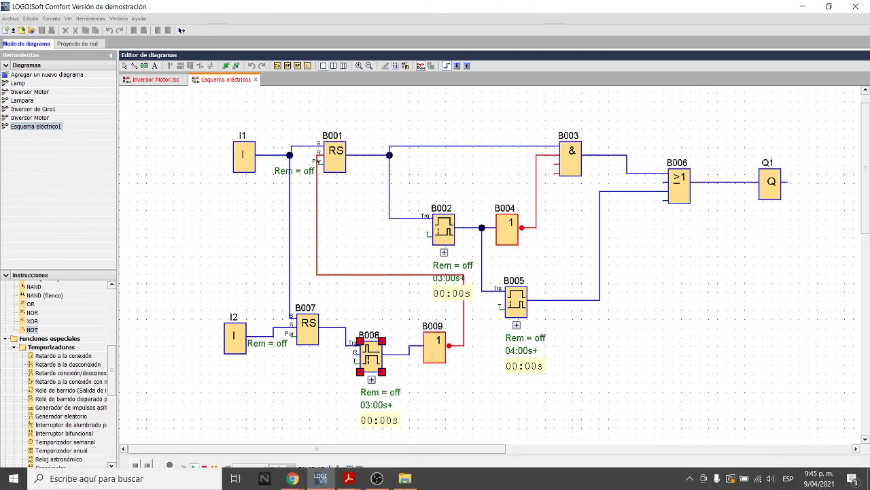
pyautogui.click(376, 478)
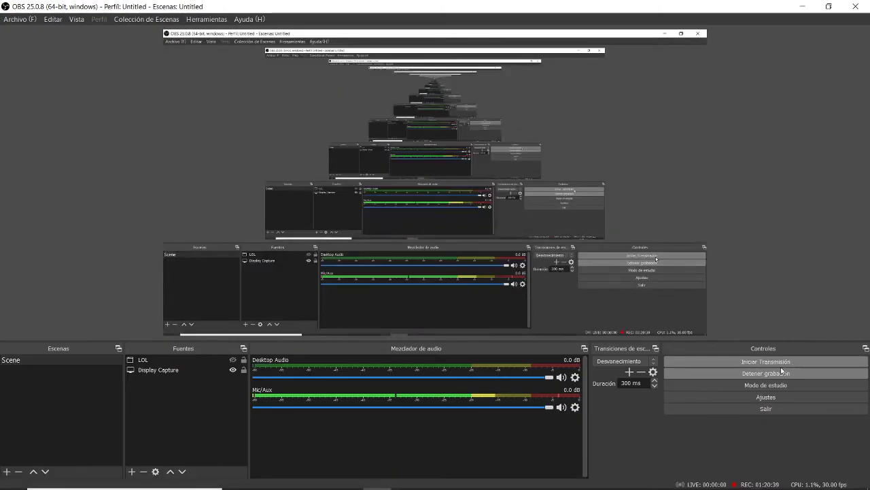